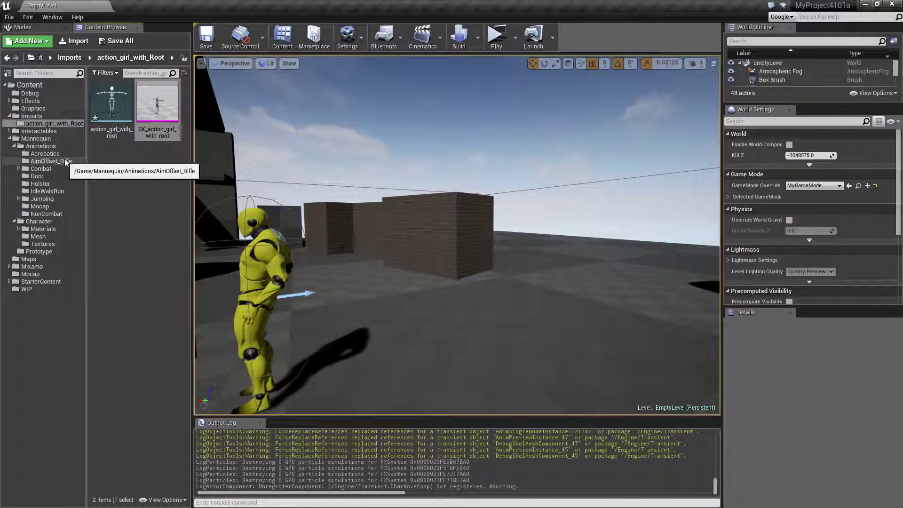
Step: Play the level in a standalone preview, run the character to the low wall and crouch into cover
{"action": "left_click", "coordinate": [496, 36]}
{"action": "key", "text": "space"}
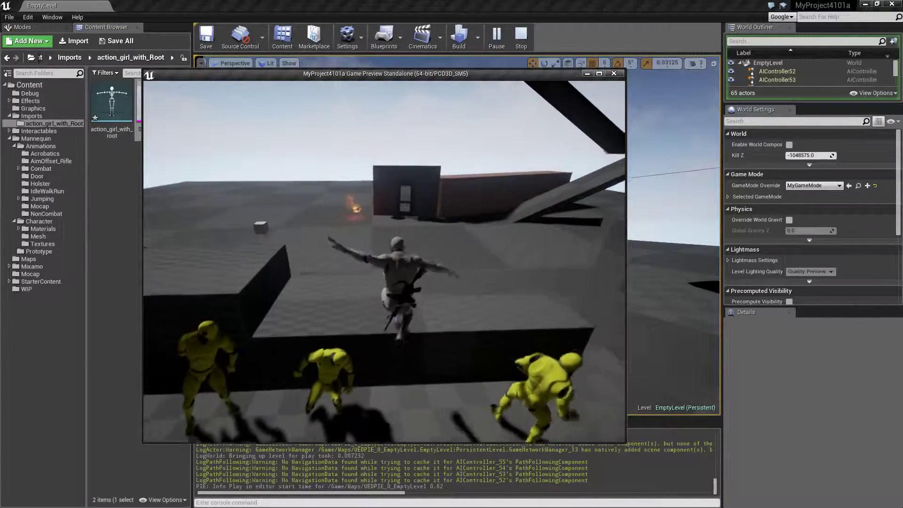
{"action": "key", "text": "space"}
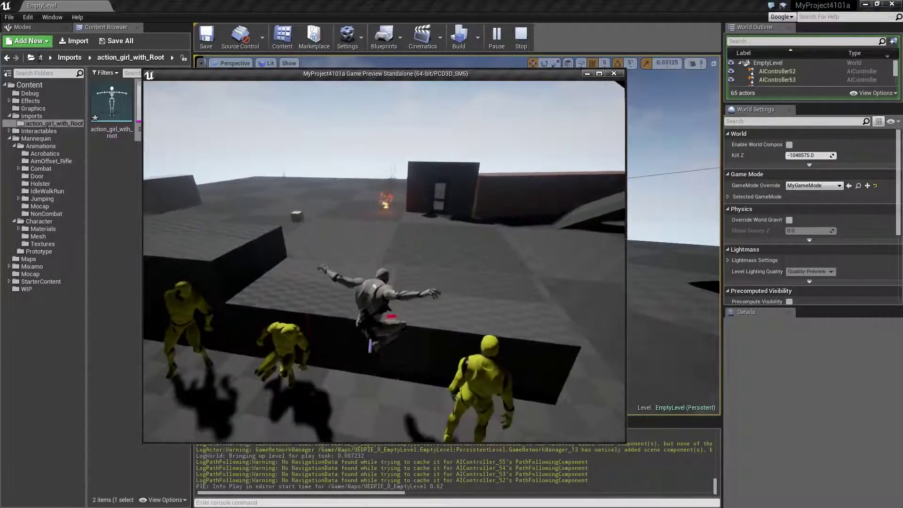
{"action": "key", "text": "w"}
{"action": "key", "text": "w"}
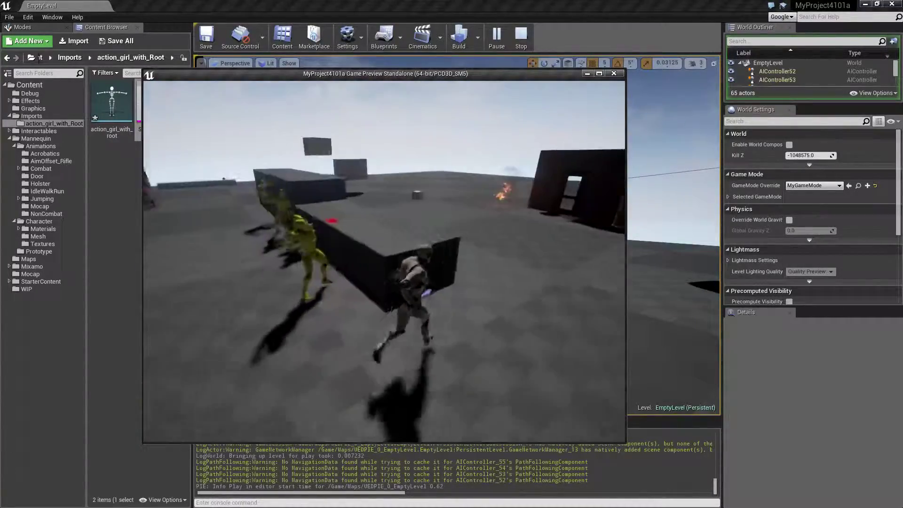
Step: Examine the crouched cover pose while sneaking both ways along the wall, and end the preview
{"action": "key", "text": "w"}
{"action": "key", "text": "c"}
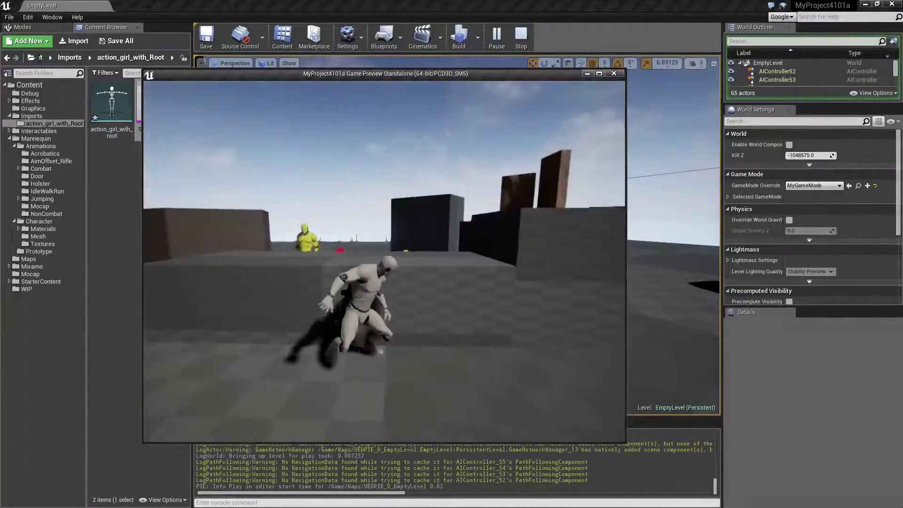
{"action": "key", "text": "w"}
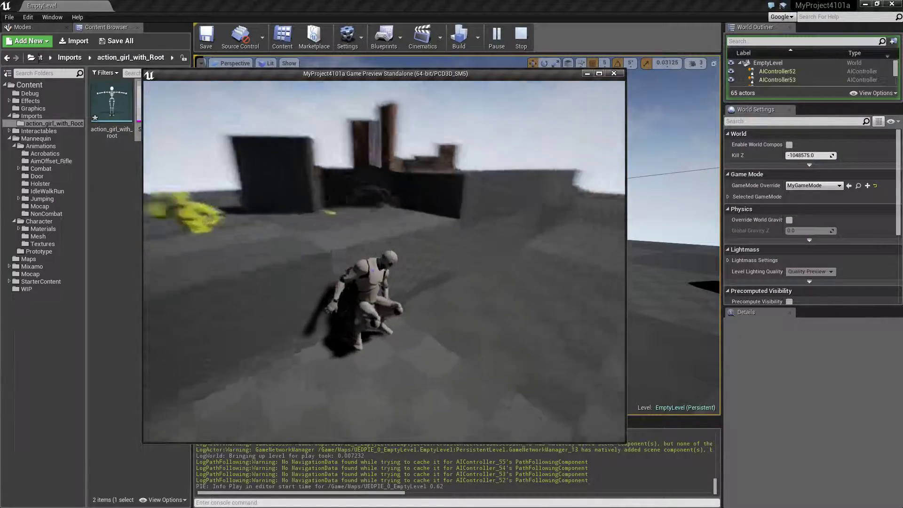
{"action": "key", "text": "d"}
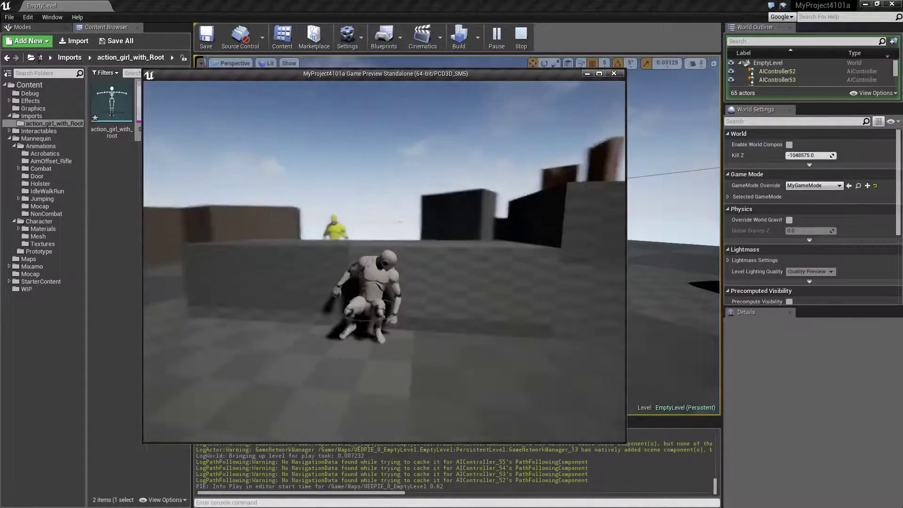
{"action": "key", "text": "w"}
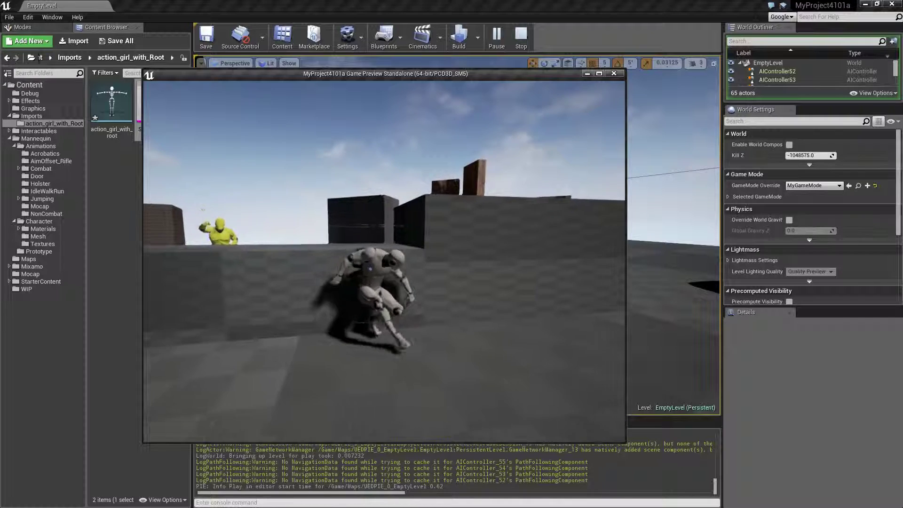
{"action": "key", "text": "w"}
{"action": "key", "text": "a"}
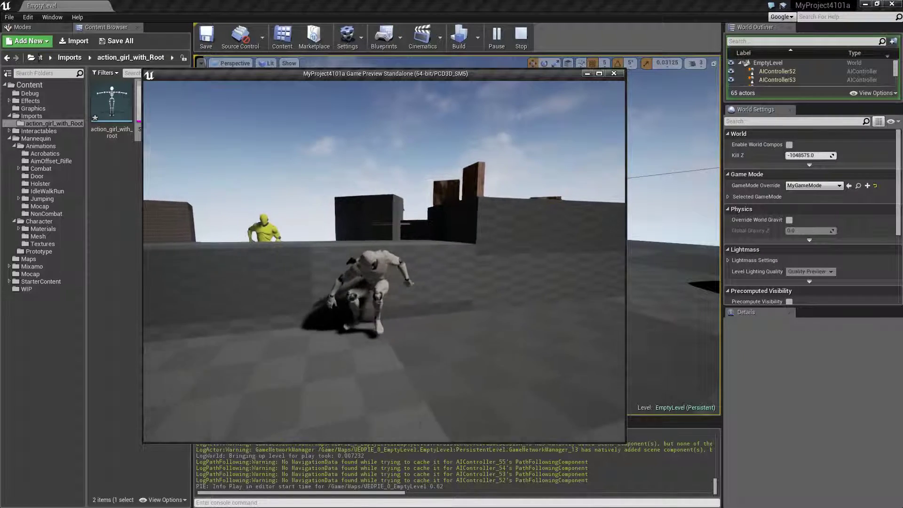
{"action": "key", "text": "w"}
{"action": "key", "text": "w"}
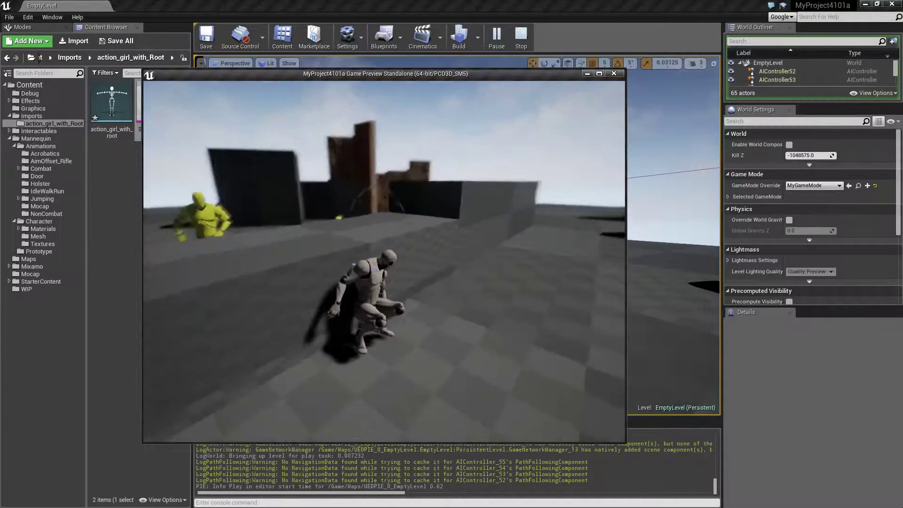
{"action": "key", "text": "w"}
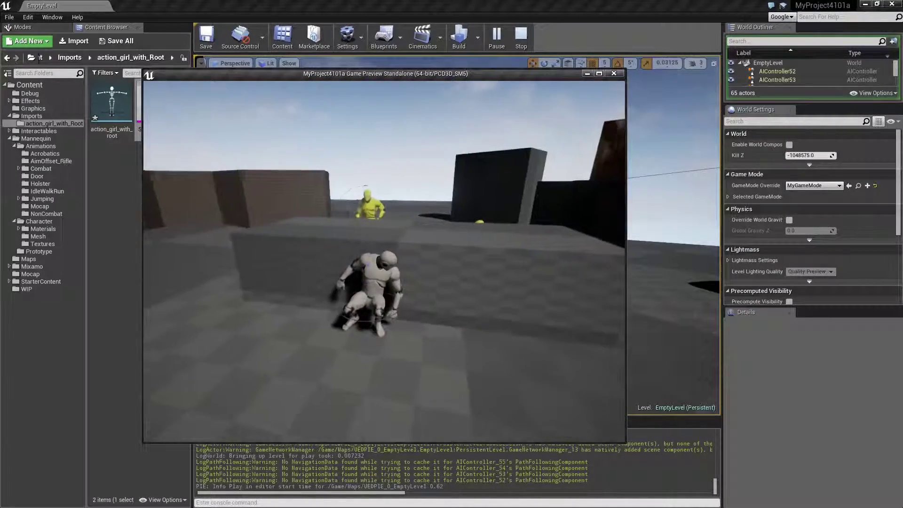
{"action": "key", "text": "w"}
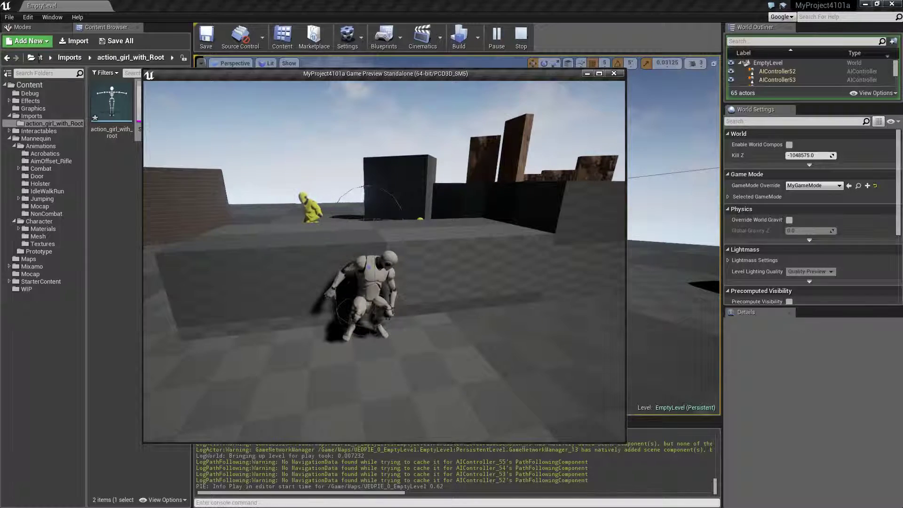
{"action": "key", "text": "Escape"}
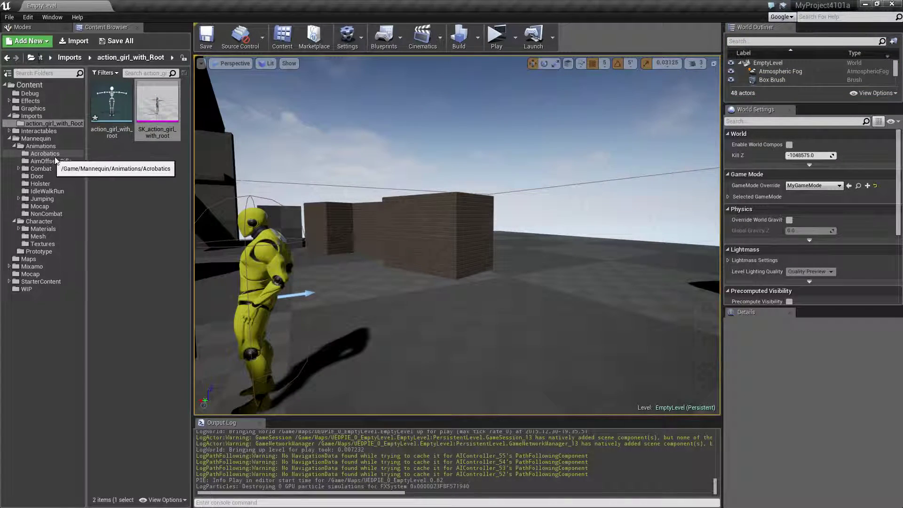
Step: Find the cover_crouch_idle animation in the Mannequin Acrobatics folder, preview it from another angle and return to the level
{"action": "left_click", "coordinate": [42, 154]}
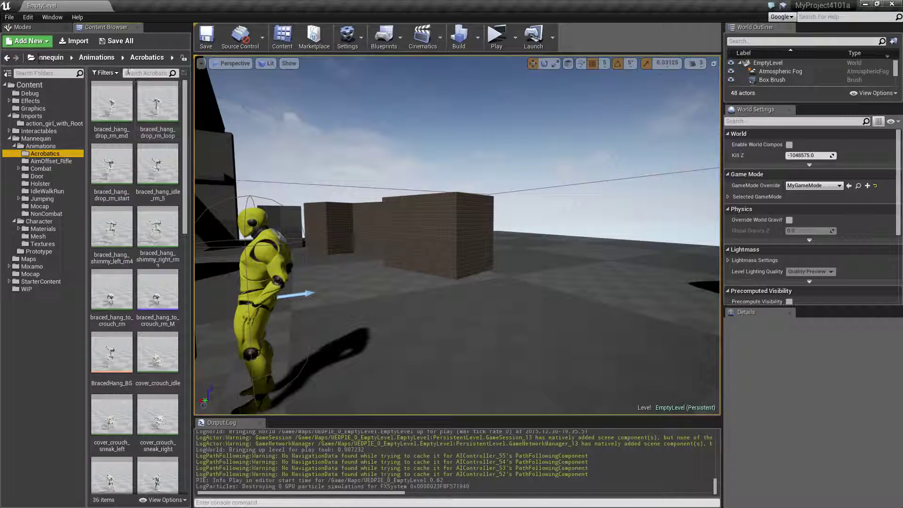
{"action": "left_click", "coordinate": [137, 74]}
{"action": "type", "text": "cover"}
{"action": "left_click", "coordinate": [117, 121]}
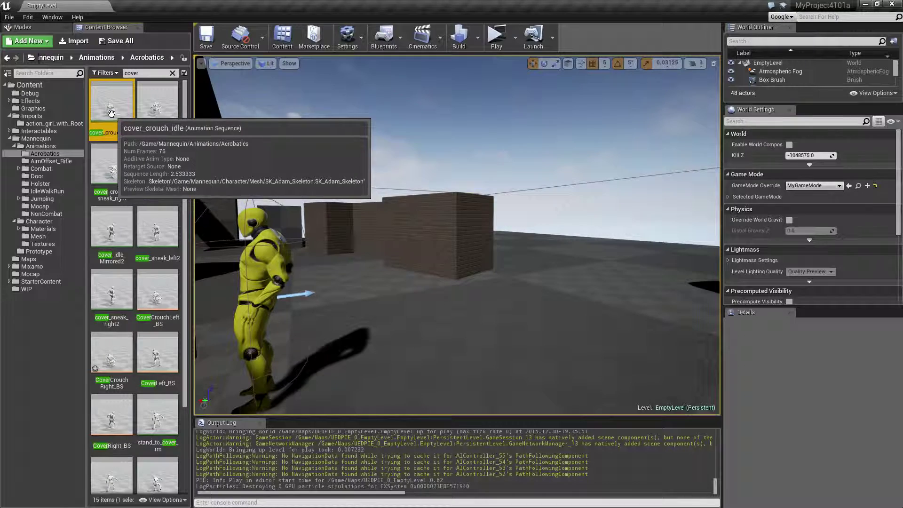
{"action": "double_click", "coordinate": [116, 121]}
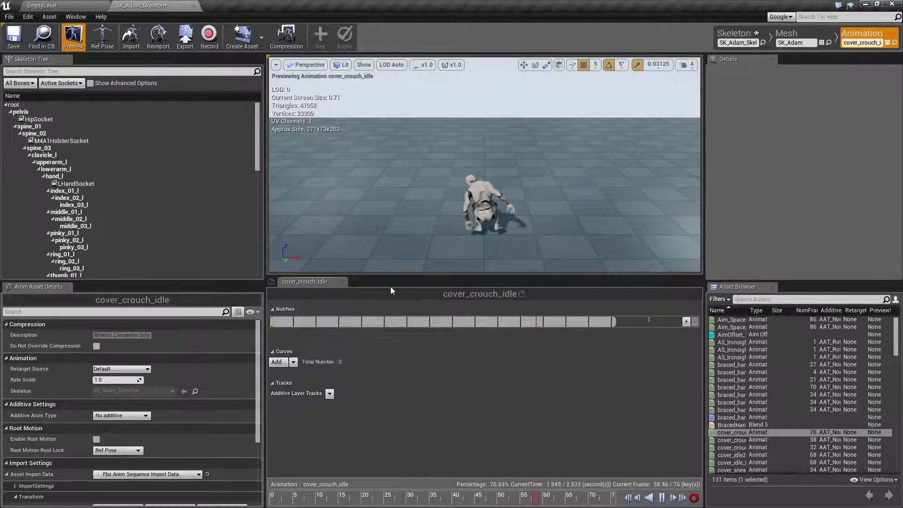
{"action": "left_click_drag", "start_coordinate": [378, 200], "coordinate": [357, 196]}
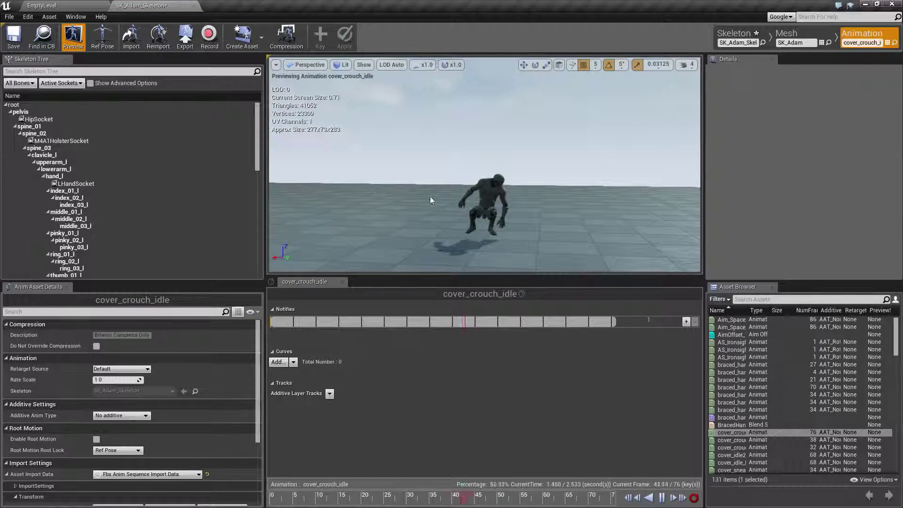
{"action": "left_click", "coordinate": [53, 5]}
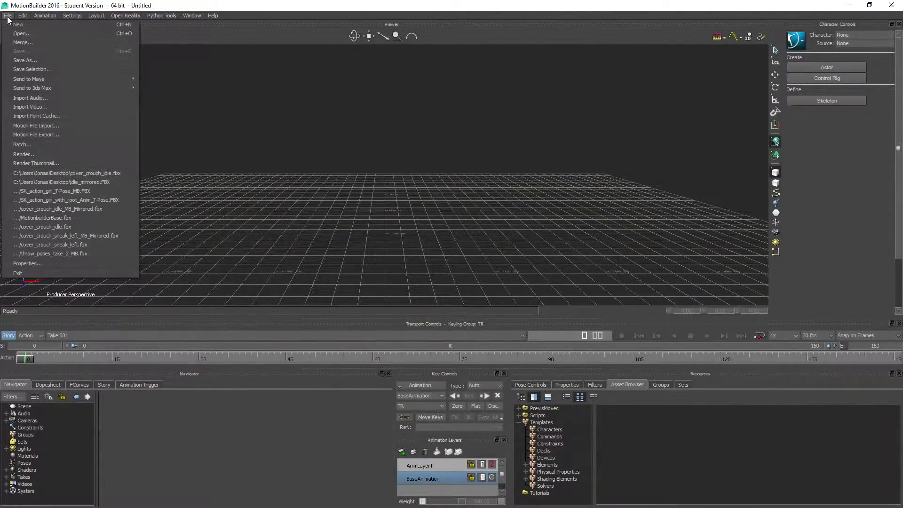
Step: Switch to MotionBuilder and open cover_crouch_idle.fbx from the Desktop
{"action": "left_click", "coordinate": [29, 37]}
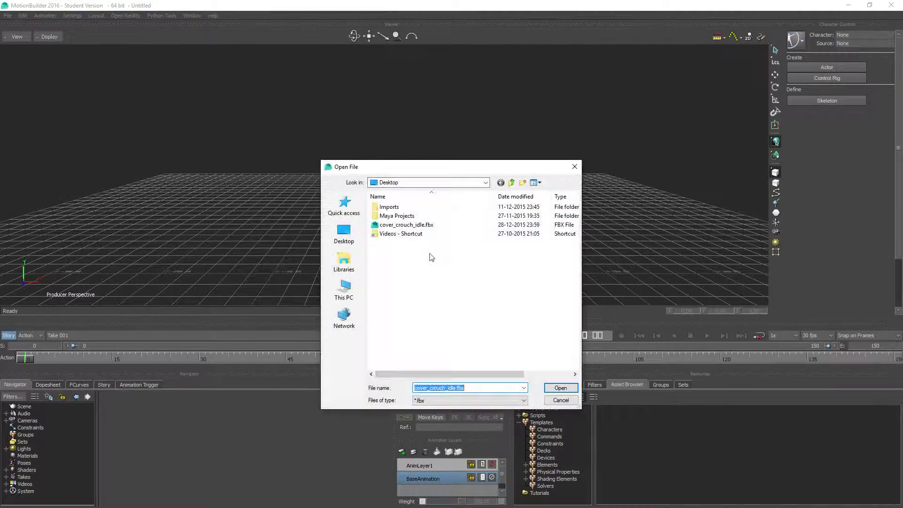
{"action": "double_click", "coordinate": [401, 225]}
{"action": "left_click", "coordinate": [251, 470]}
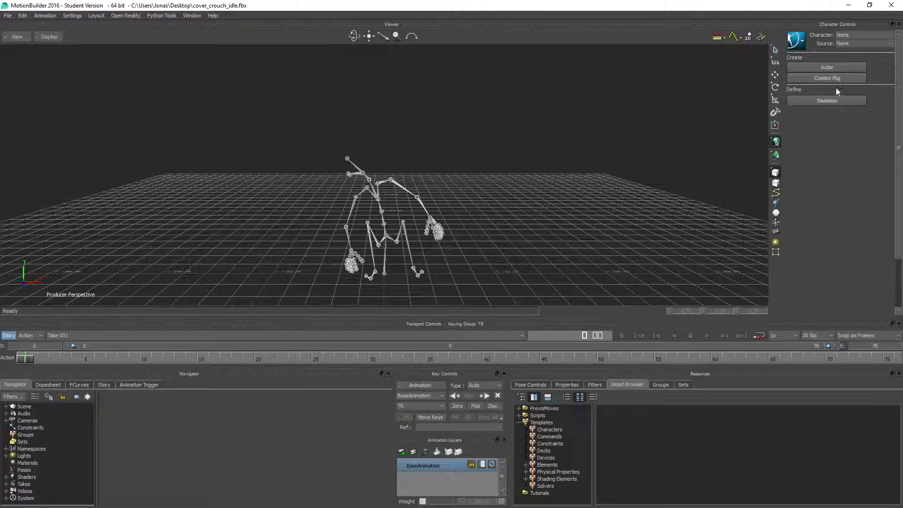
Step: Create a character definition for the imported skeleton and map its bones by loading a saved skeleton definition
{"action": "left_click", "coordinate": [827, 78]}
{"action": "left_click", "coordinate": [423, 287]}
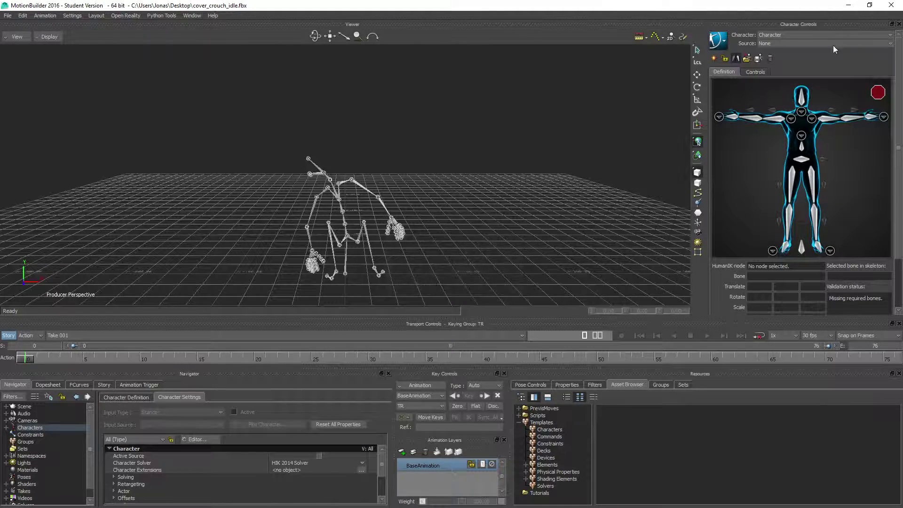
{"action": "left_click", "coordinate": [348, 235]}
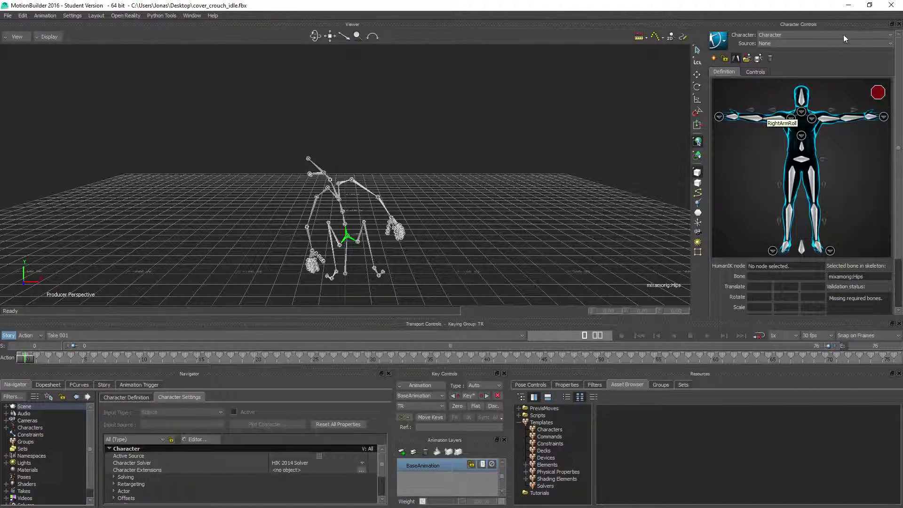
{"action": "left_click", "coordinate": [747, 57]}
{"action": "left_click", "coordinate": [745, 240]}
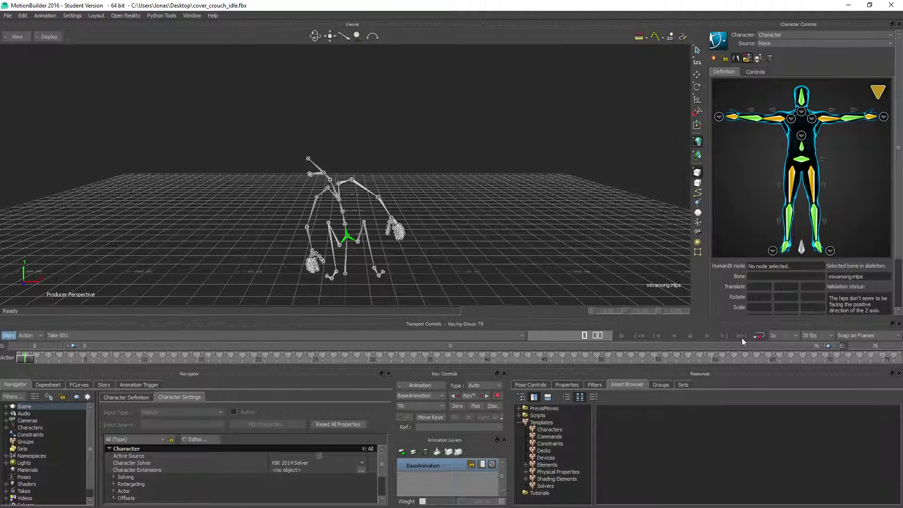
Step: Characterize the mapped skeleton in the character definition
{"action": "left_click", "coordinate": [759, 335]}
{"action": "mouse_move", "coordinate": [882, 97]}
{"action": "left_click", "coordinate": [126, 398]}
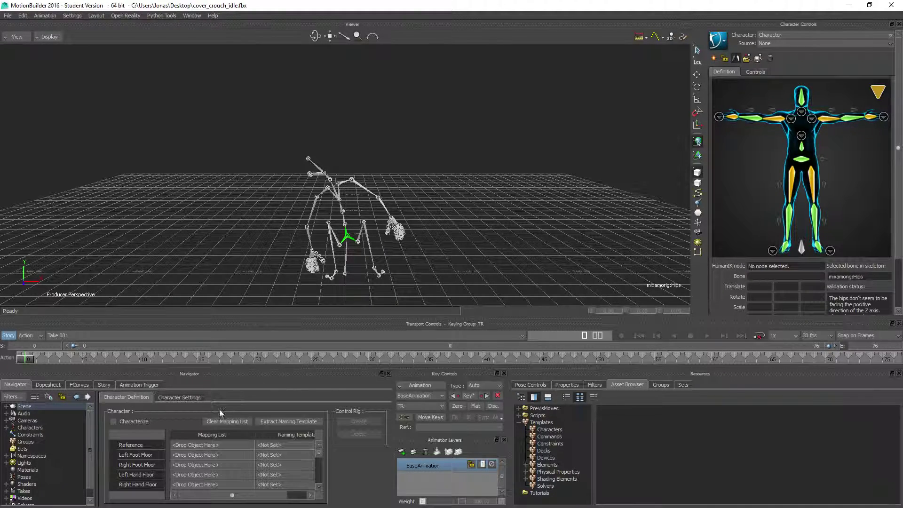
{"action": "left_click", "coordinate": [127, 424]}
{"action": "left_click", "coordinate": [413, 290]}
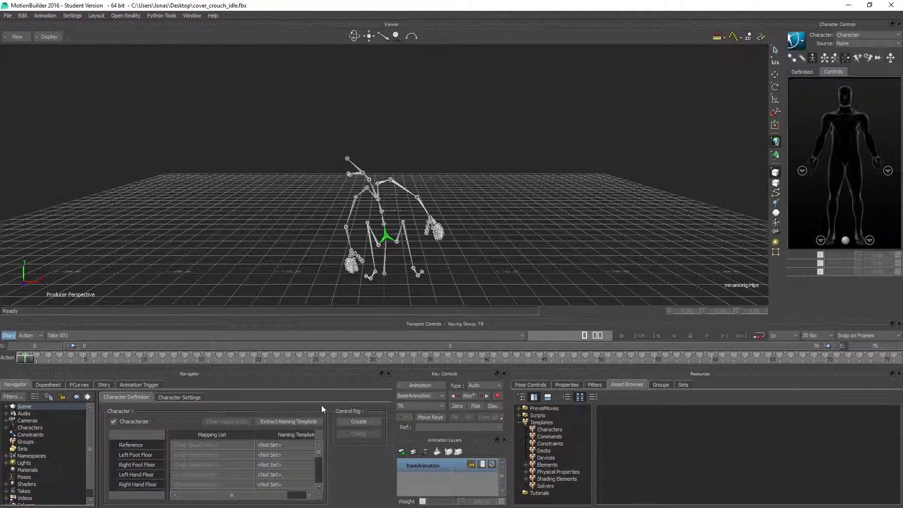
Step: Create a control rig for the character and inspect its pose from the opposite side
{"action": "left_click", "coordinate": [354, 419]}
{"action": "left_click", "coordinate": [414, 286]}
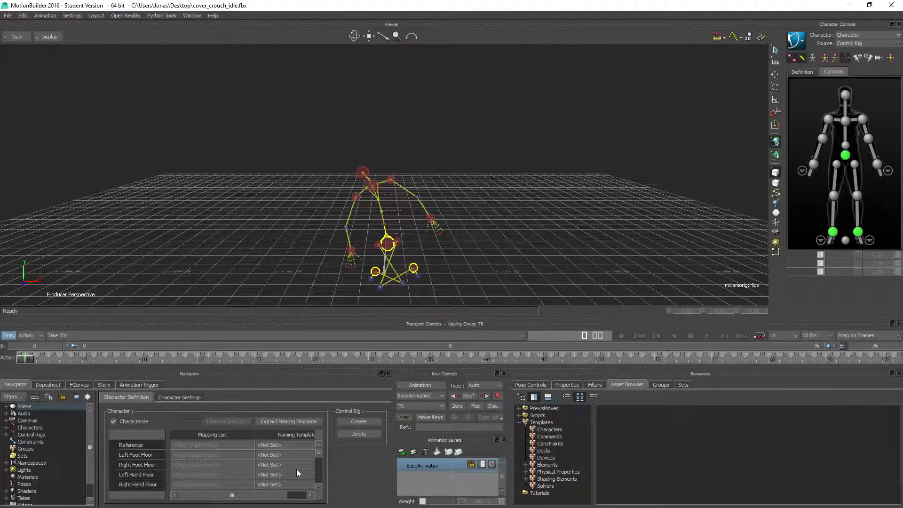
{"action": "left_click_drag", "start_coordinate": [234, 240], "coordinate": [414, 231], "text": "ctrl+shift"}
{"action": "mouse_move", "coordinate": [32, 362]}
{"action": "left_mouse_down"}
{"action": "mouse_move", "coordinate": [137, 347]}
{"action": "mouse_move", "coordinate": [27, 360]}
{"action": "left_mouse_up"}
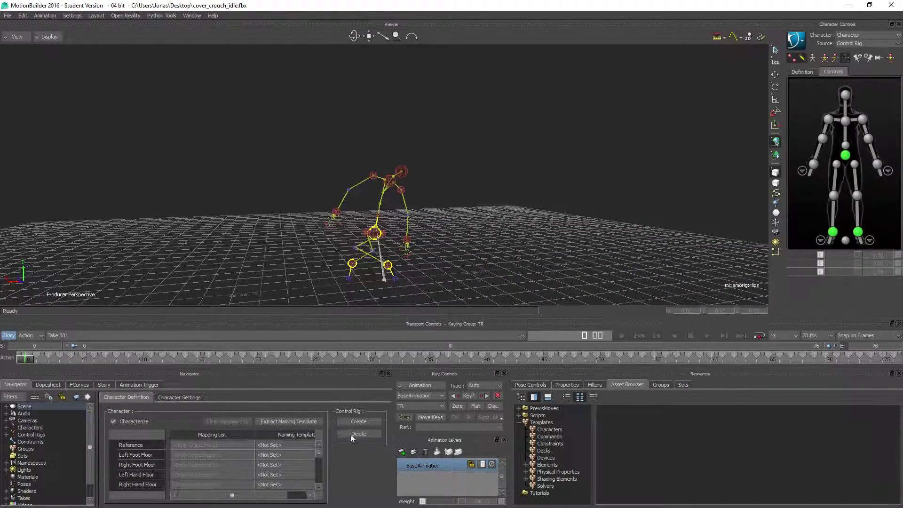
Step: Plot the character's animation onto the control rig at 30 FPS and review the motion up close
{"action": "left_click", "coordinate": [176, 397]}
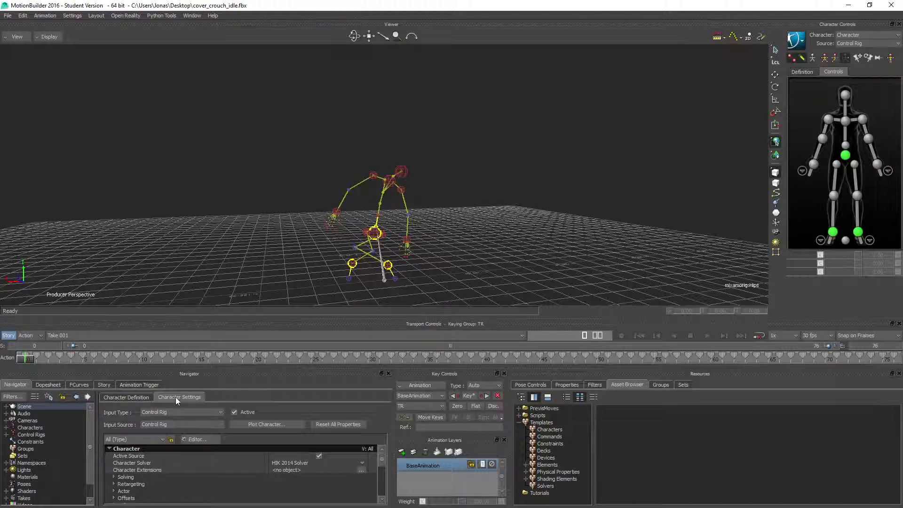
{"action": "left_click", "coordinate": [244, 411]}
{"action": "left_click", "coordinate": [266, 424]}
{"action": "left_click", "coordinate": [423, 286]}
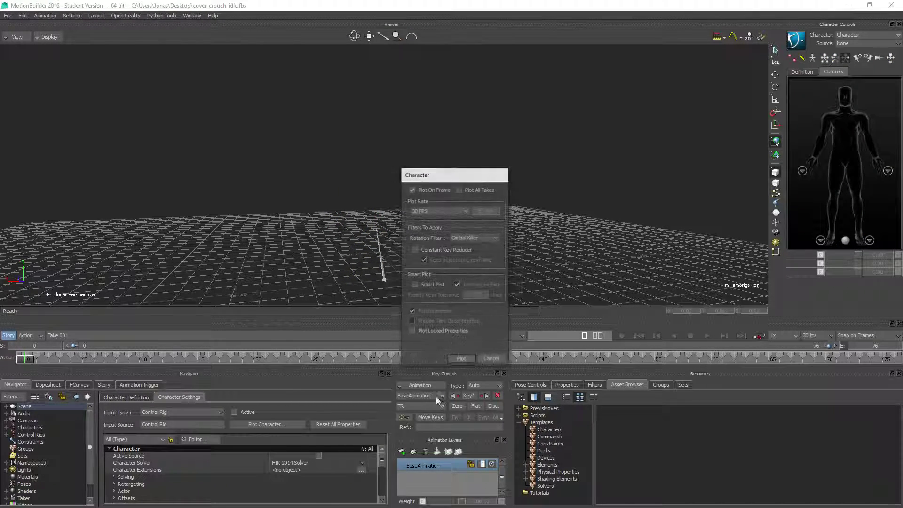
{"action": "left_click", "coordinate": [458, 357]}
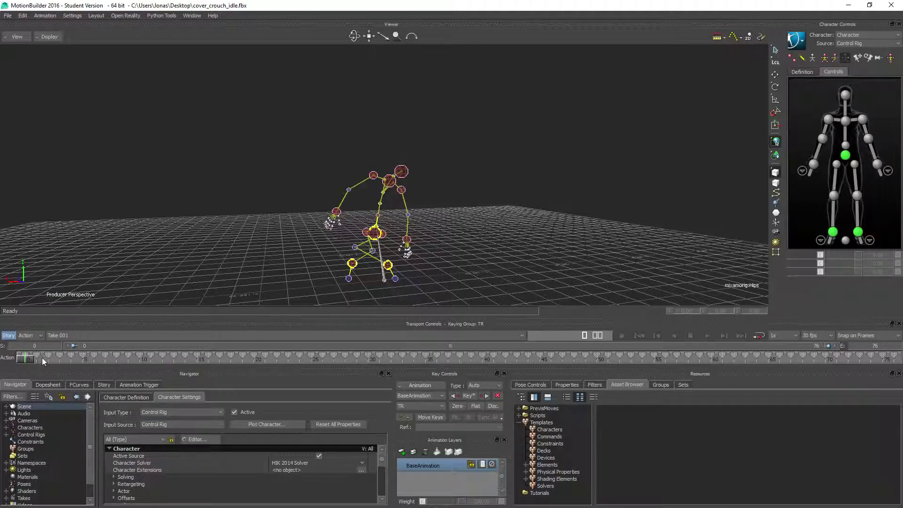
{"action": "left_click_drag", "start_coordinate": [39, 357], "coordinate": [86, 359]}
{"action": "left_click_drag", "start_coordinate": [588, 207], "coordinate": [449, 220], "text": "ctrl+shift"}
{"action": "scroll", "coordinate": [385, 254], "scroll_direction": "up", "scroll_amount": 3}
{"action": "left_click_drag", "start_coordinate": [391, 260], "coordinate": [376, 204], "text": "shift"}
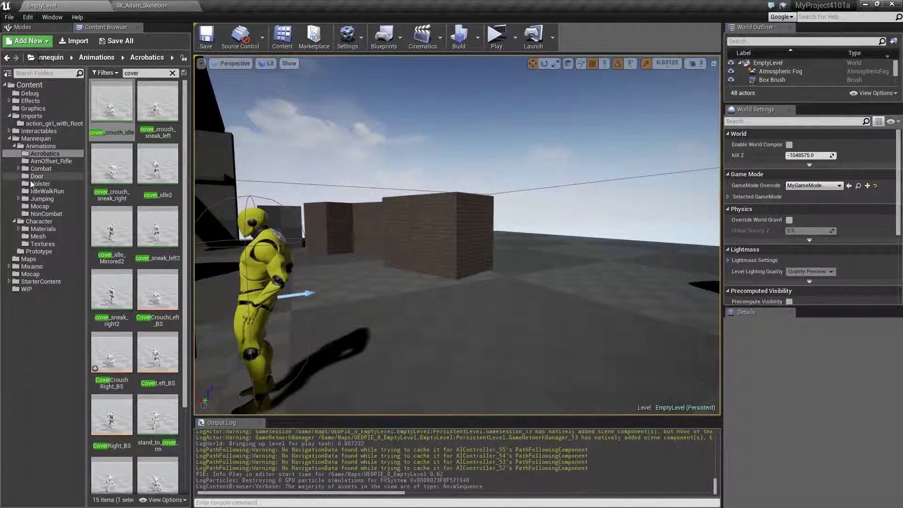
Step: Switch to Unreal Editor and export SK_action_girl_with_root from the action_girl_with_Root folder to the Desktop as an FBX file
{"action": "left_click", "coordinate": [52, 124]}
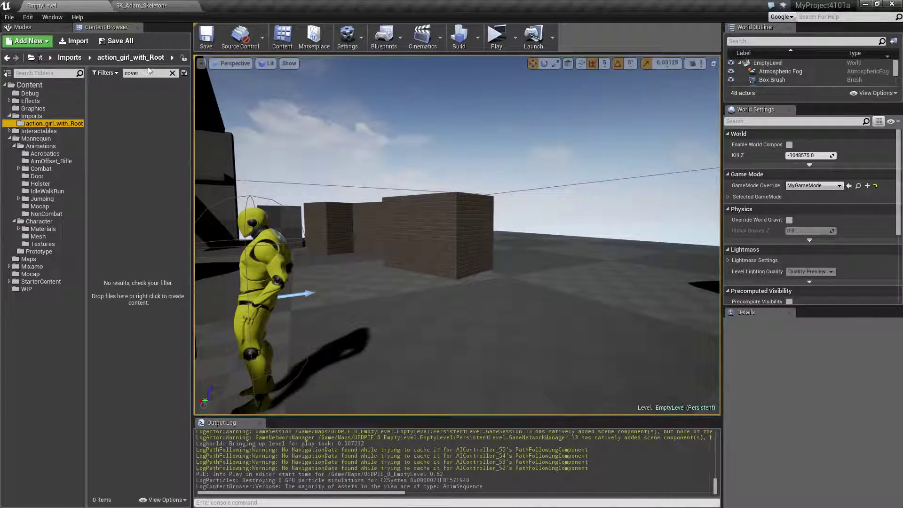
{"action": "left_click", "coordinate": [172, 73]}
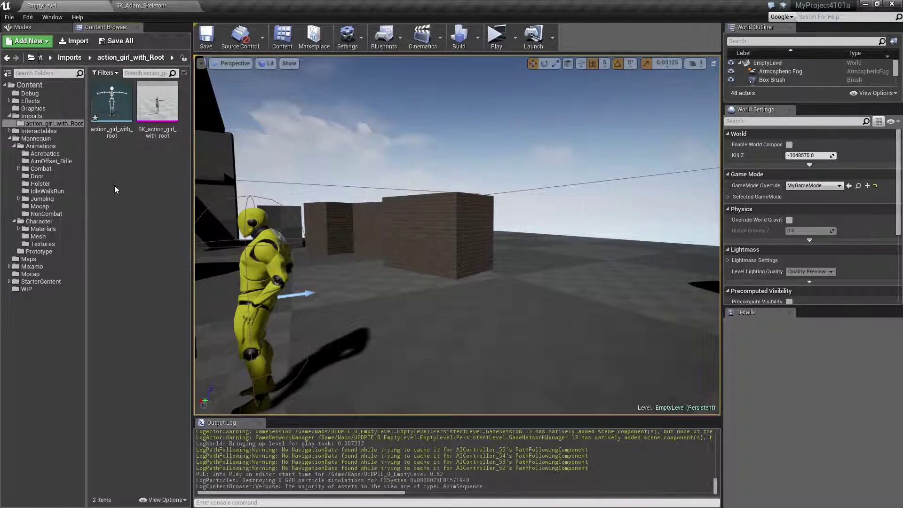
{"action": "right_click", "coordinate": [164, 125]}
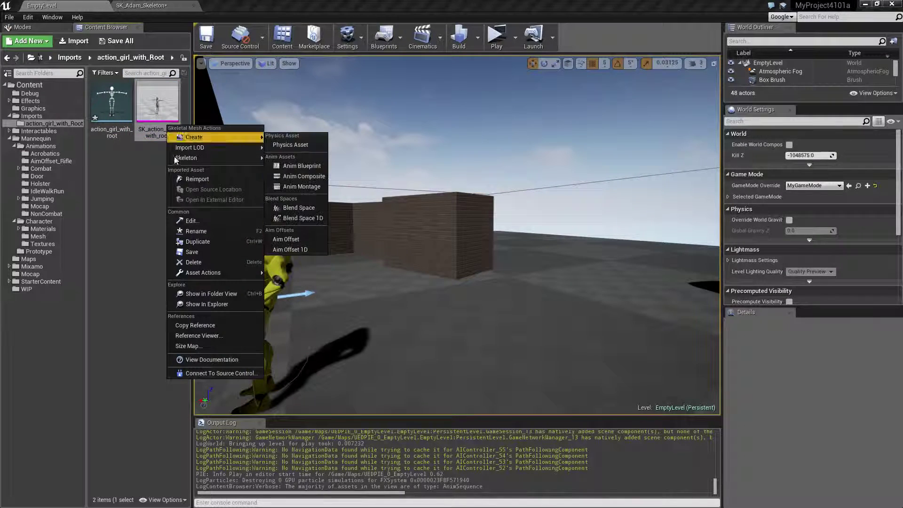
{"action": "mouse_move", "coordinate": [203, 272]}
{"action": "left_click", "coordinate": [295, 314]}
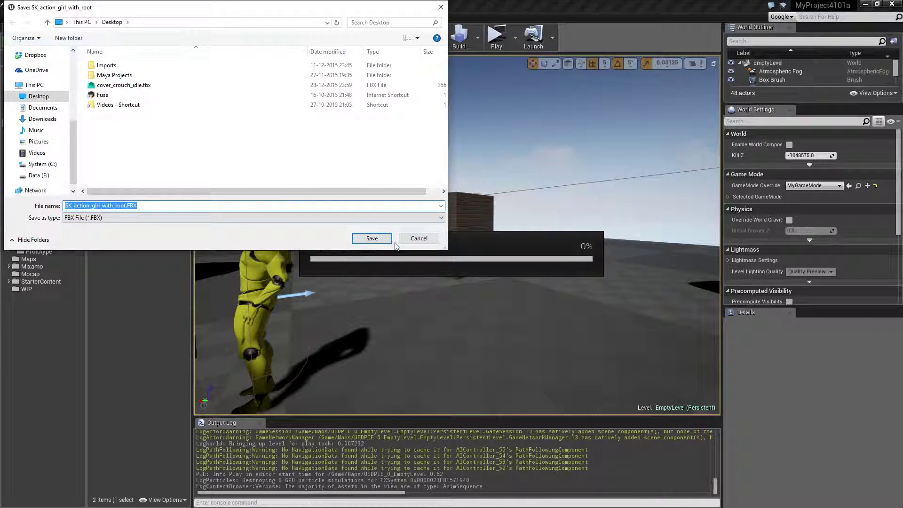
{"action": "left_click", "coordinate": [390, 240]}
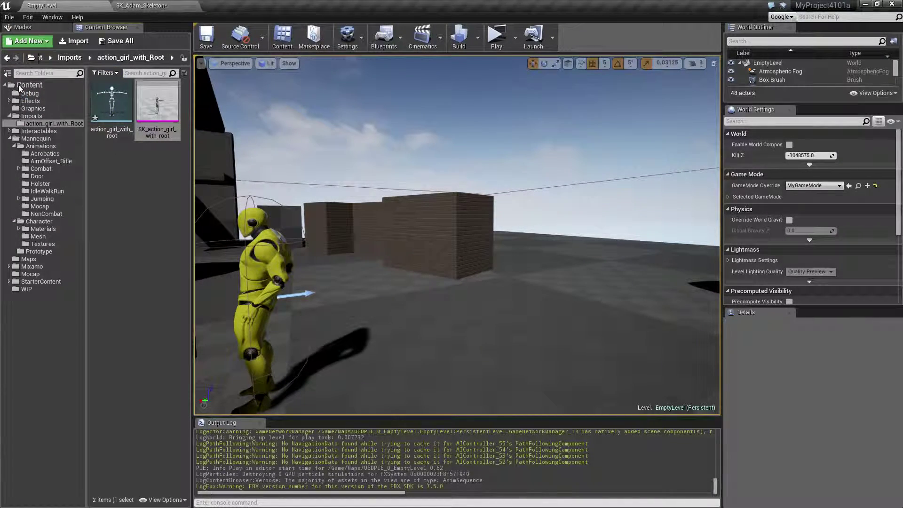
Step: Import SK_action_girl_with_root.FBX from the Desktop into the Debug folder as a skeletal mesh with its animation included
{"action": "left_click", "coordinate": [24, 93]}
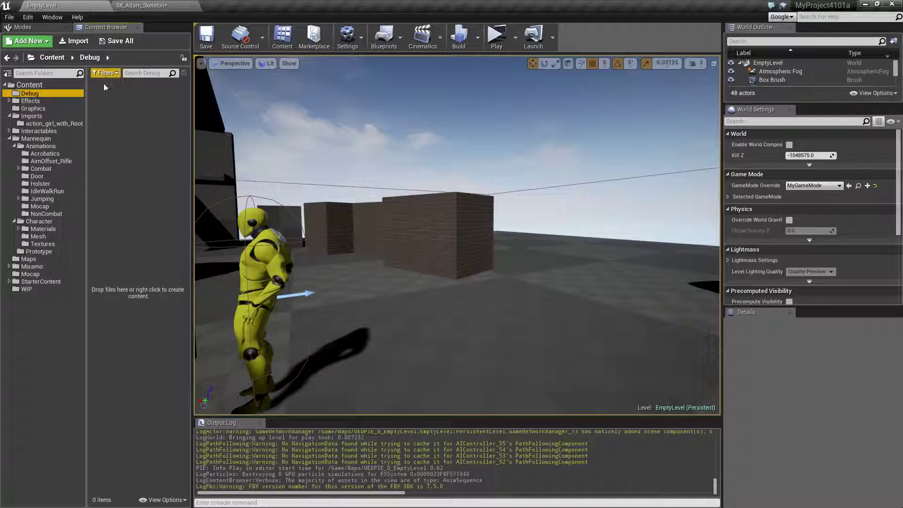
{"action": "left_click", "coordinate": [77, 41]}
{"action": "left_click", "coordinate": [128, 105]}
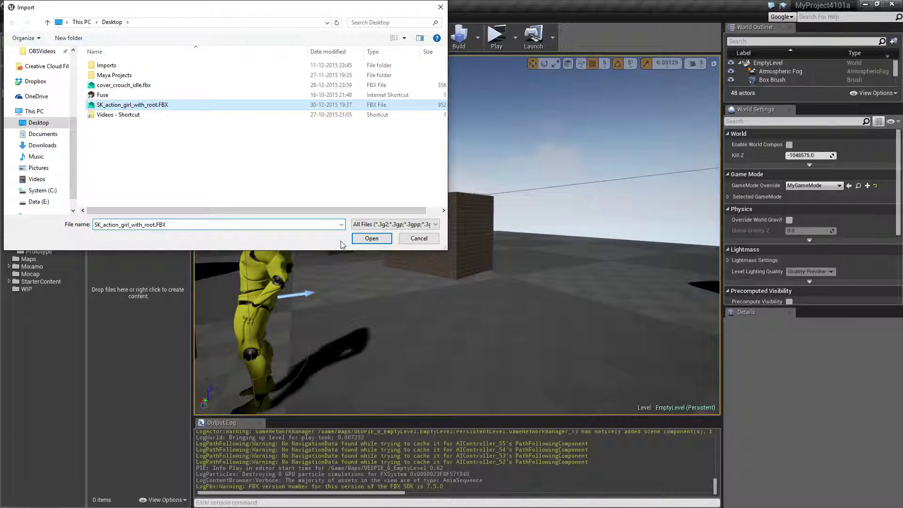
{"action": "left_click", "coordinate": [369, 240]}
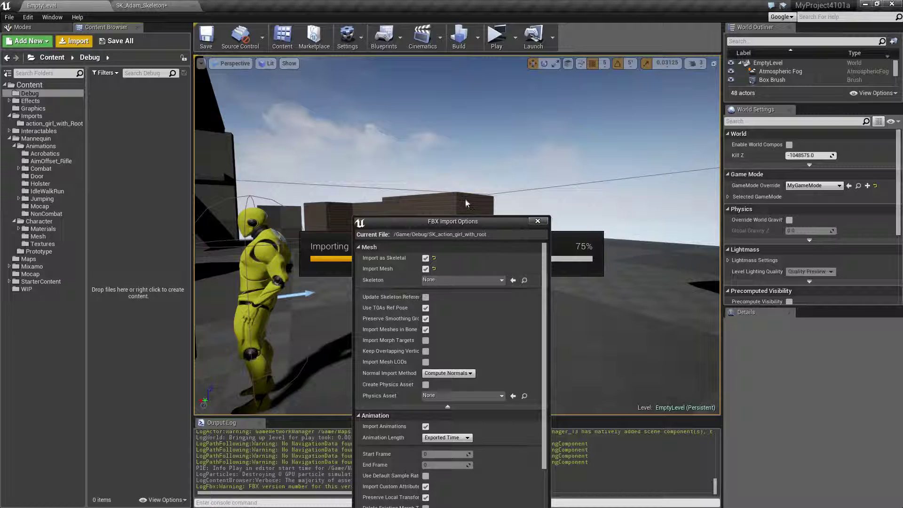
{"action": "left_click_drag", "start_coordinate": [464, 224], "coordinate": [480, 116]}
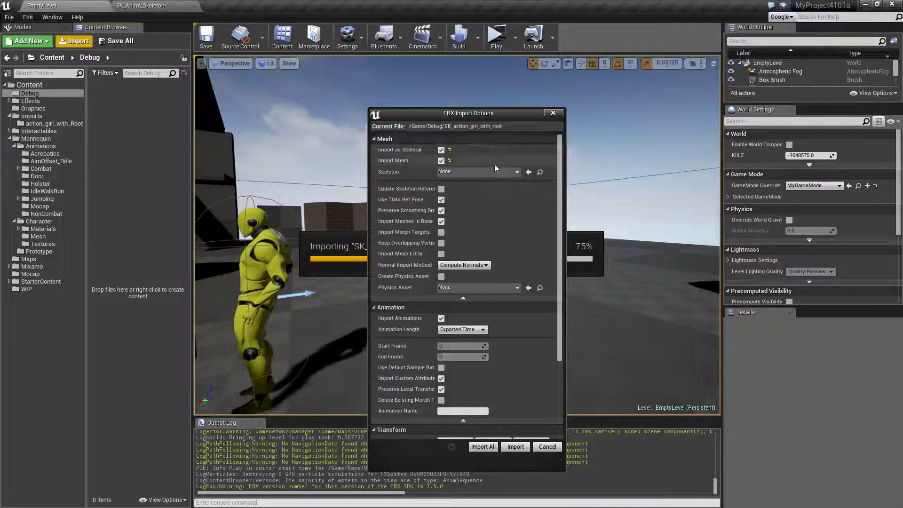
{"action": "left_click", "coordinate": [441, 319]}
{"action": "left_click", "coordinate": [516, 447]}
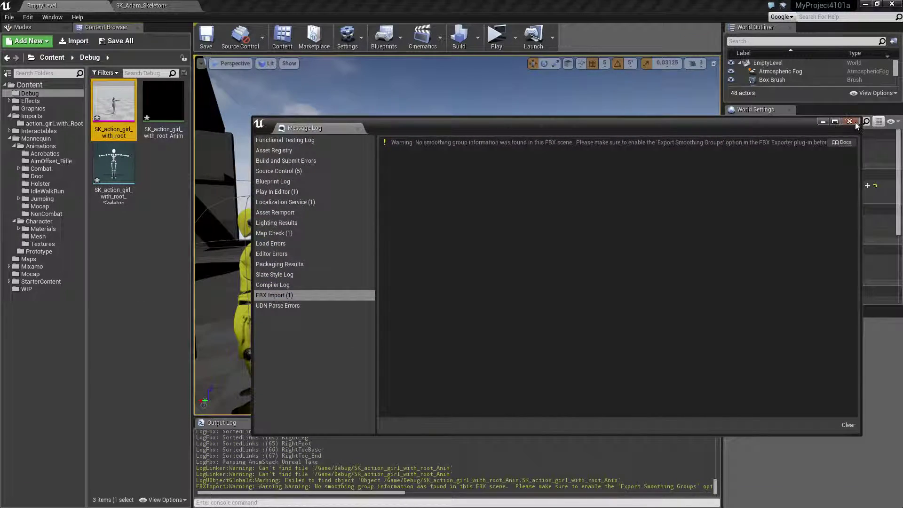
{"action": "left_click", "coordinate": [849, 121]}
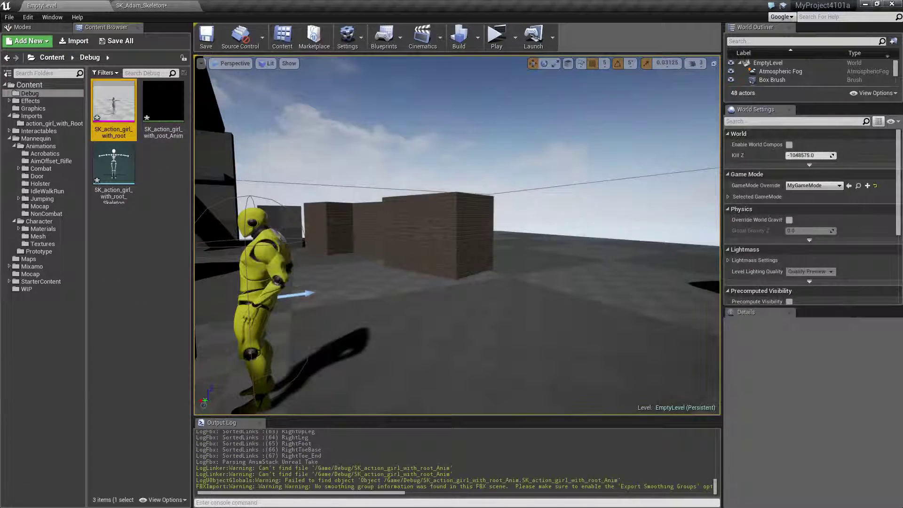
Step: Preview the imported SK_action_girl_with_root_Anim sequence to check the character's pose, and return to the level
{"action": "left_click", "coordinate": [165, 113]}
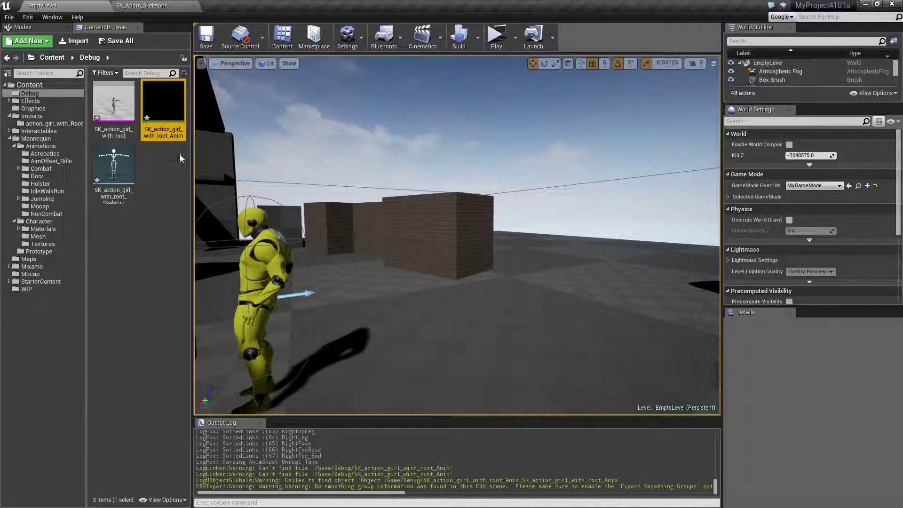
{"action": "double_click", "coordinate": [165, 118]}
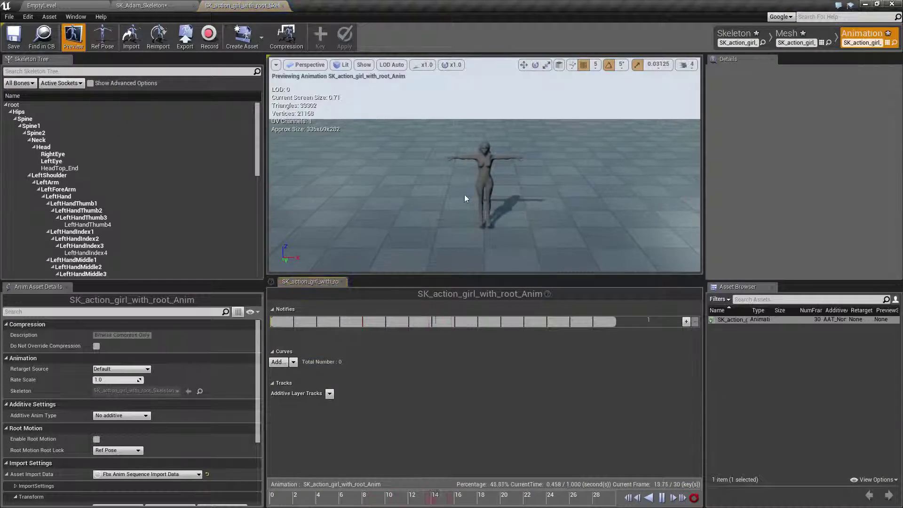
{"action": "left_click", "coordinate": [41, 5]}
Step: Export the SK_action_girl_with_root_Anim sequence to the Desktop as SK_action_girl_with_root-t-pose.FBX
{"action": "right_click", "coordinate": [164, 116]}
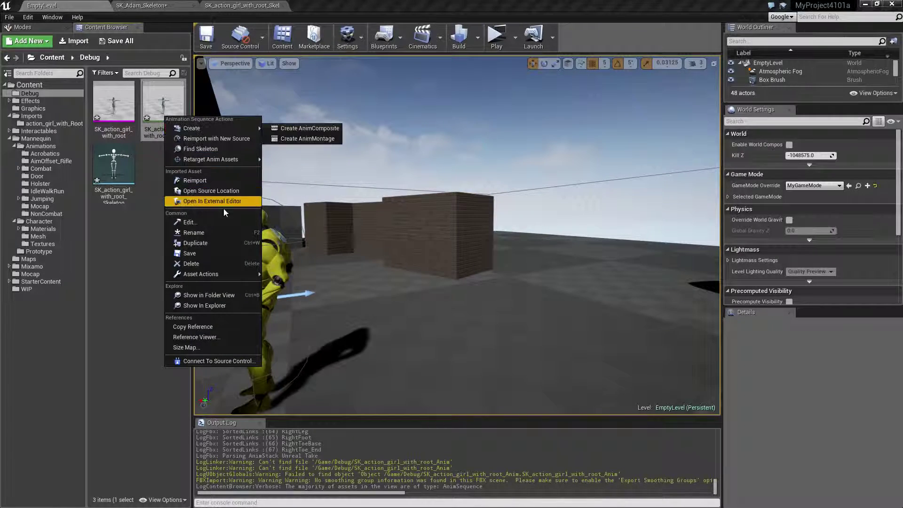
{"action": "mouse_move", "coordinate": [233, 275]}
{"action": "left_click", "coordinate": [292, 324]}
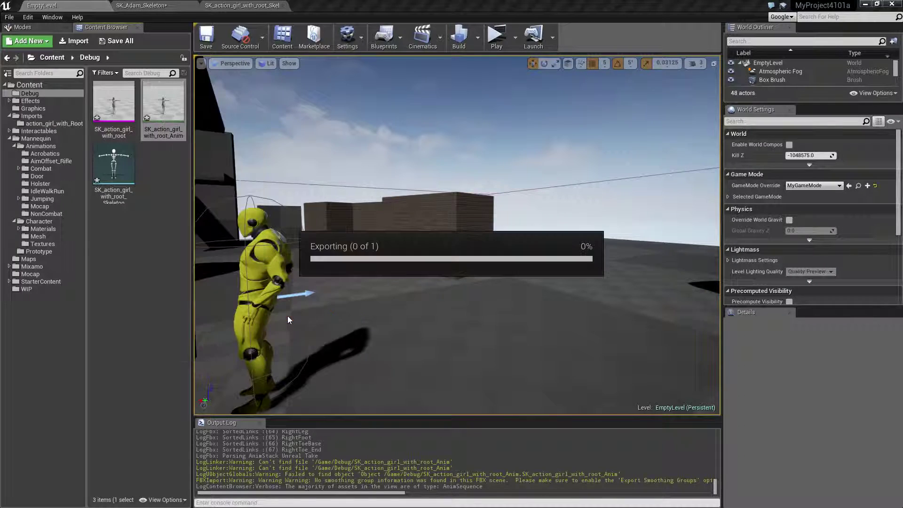
{"action": "left_click", "coordinate": [128, 205]}
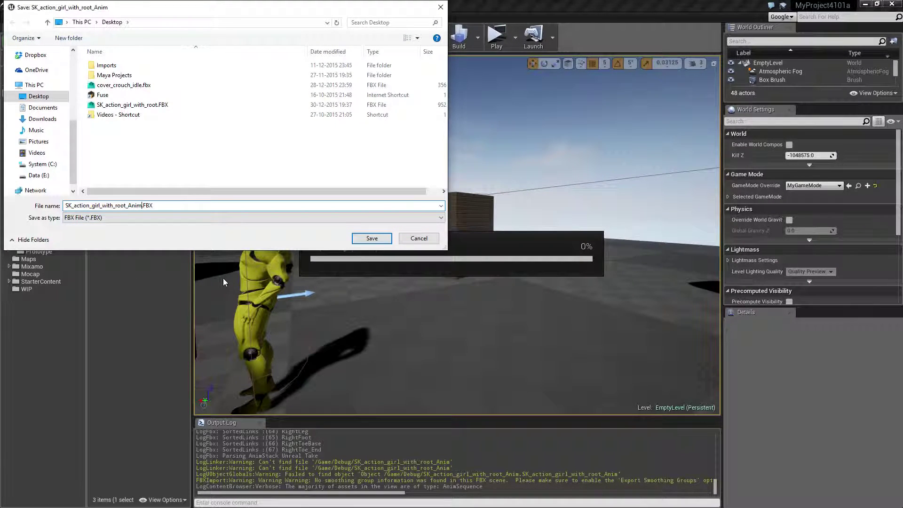
{"action": "key", "text": "BackSpace"}
{"action": "key", "text": "BackSpace"}
{"action": "key", "text": "BackSpace"}
{"action": "key", "text": "BackSpace"}
{"action": "key", "text": "BackSpace"}
{"action": "type", "text": "-"}
{"action": "key", "text": "Return"}
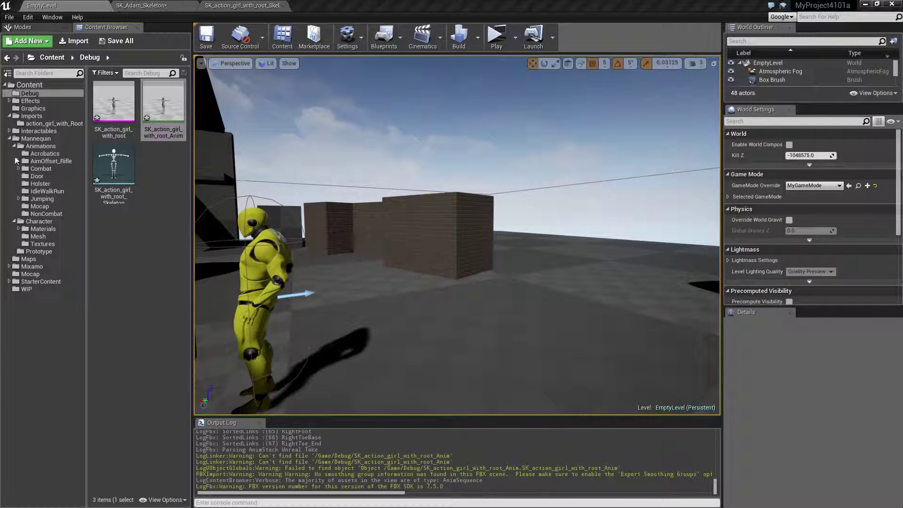
Step: Delete the mesh, animation and skeleton assets from the Debug folder
{"action": "left_click", "coordinate": [114, 106]}
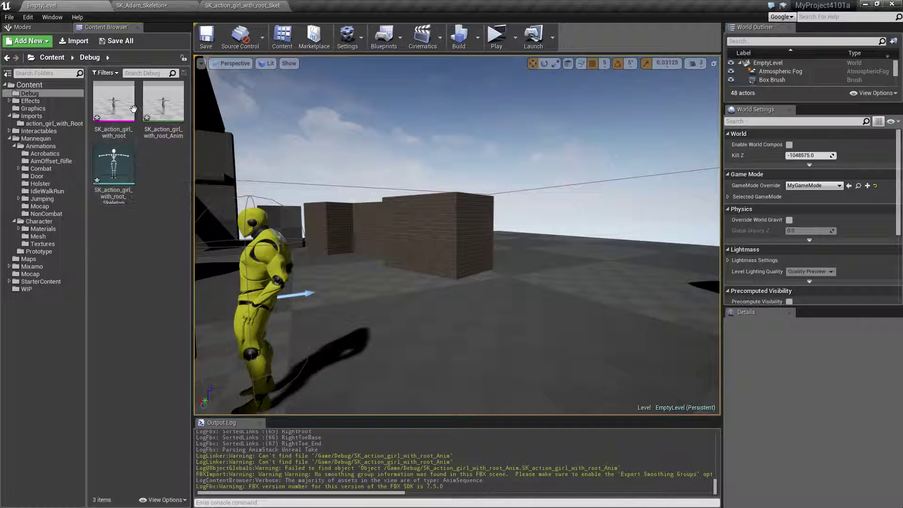
{"action": "left_click", "coordinate": [154, 102], "text": "ctrl"}
{"action": "left_click", "coordinate": [124, 178], "text": "ctrl"}
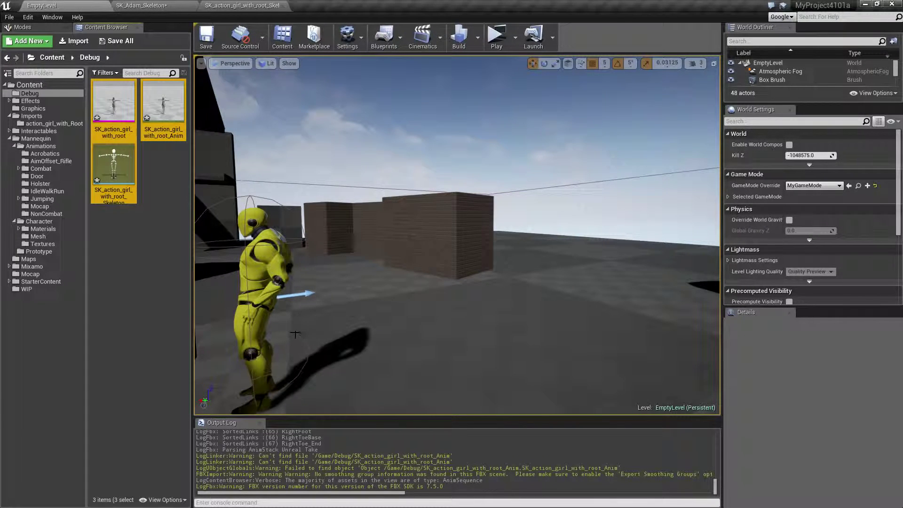
{"action": "key", "text": "Delete"}
{"action": "left_click", "coordinate": [394, 425]}
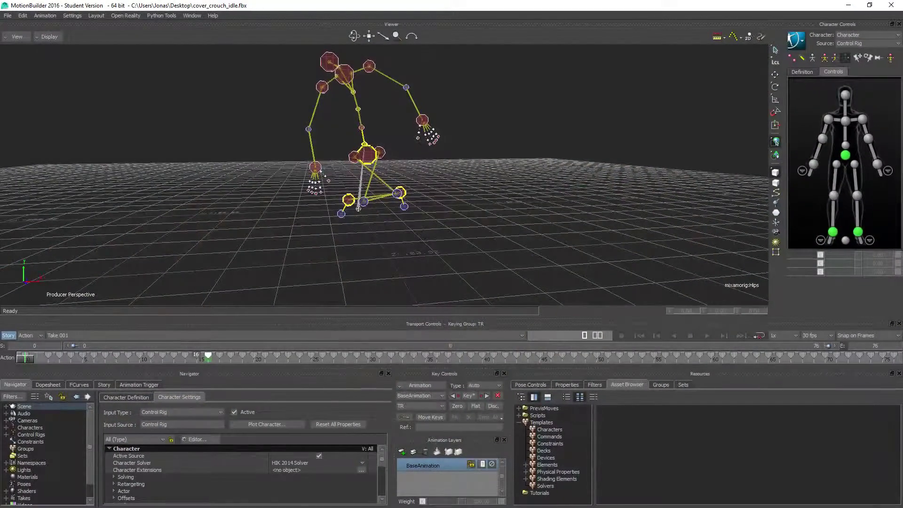
Step: Switch to MotionBuilder and close the cover_crouch_idle scene without saving its changes
{"action": "left_click", "coordinate": [8, 15]}
{"action": "left_click", "coordinate": [120, 53]}
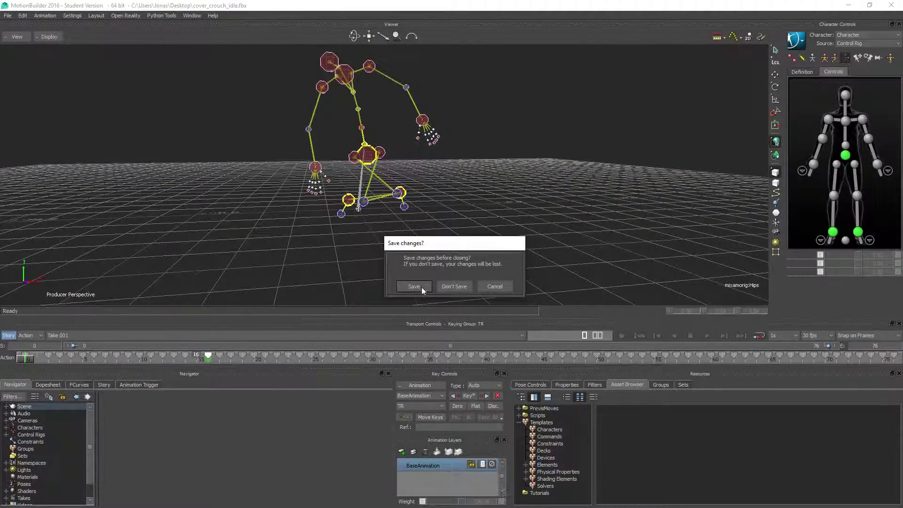
{"action": "left_click", "coordinate": [449, 287]}
Step: Open SK_action_girl_with_root-t-pose.FBX from the Desktop, importing its Unreal Take
{"action": "left_click", "coordinate": [8, 15]}
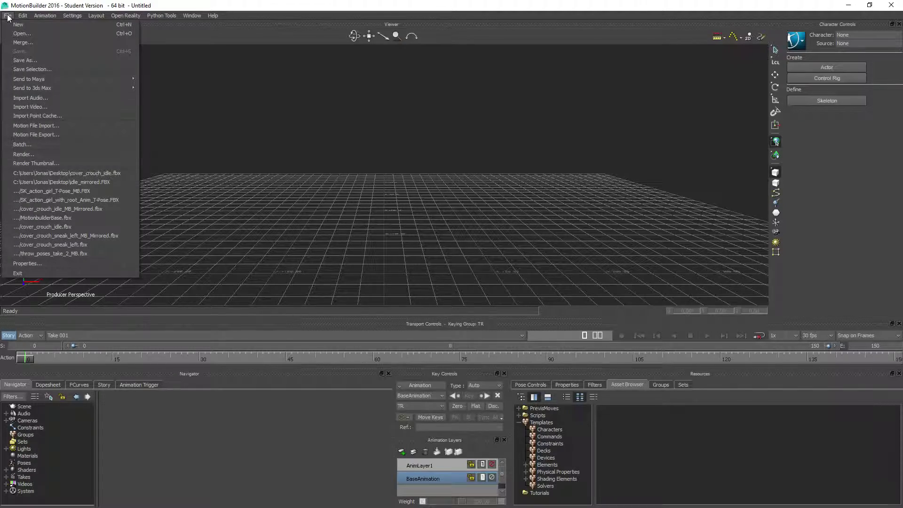
{"action": "left_click", "coordinate": [20, 37]}
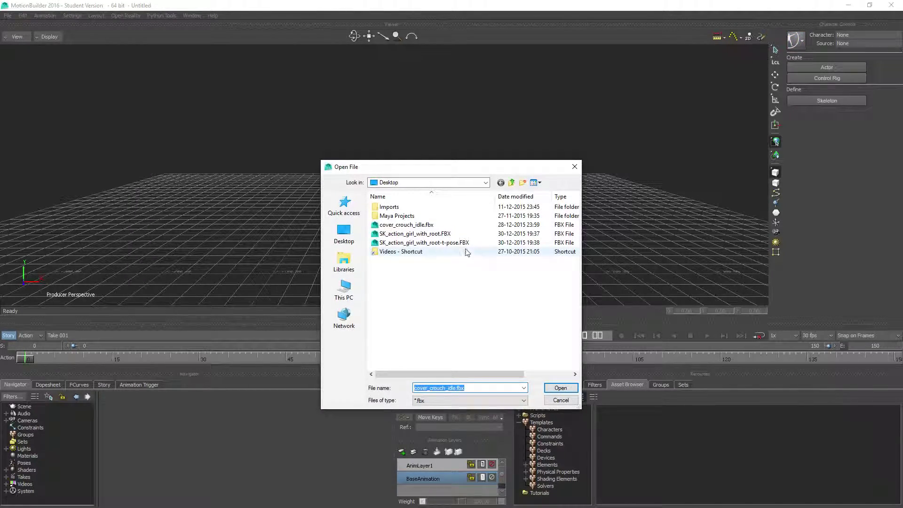
{"action": "double_click", "coordinate": [453, 242]}
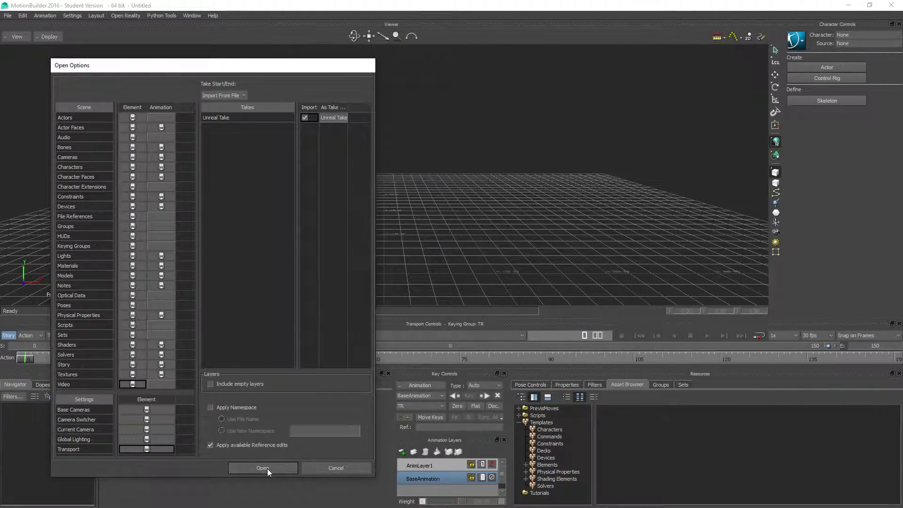
{"action": "left_click", "coordinate": [262, 468]}
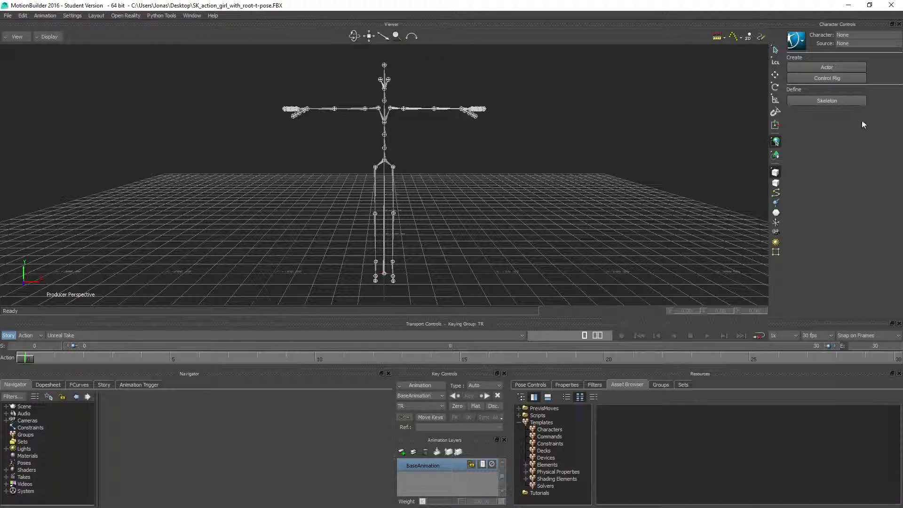
Step: Define a new character for the T-pose skeleton and map all its bones with the Mixamo skeleton definition template
{"action": "left_click", "coordinate": [832, 80]}
{"action": "left_click", "coordinate": [423, 286]}
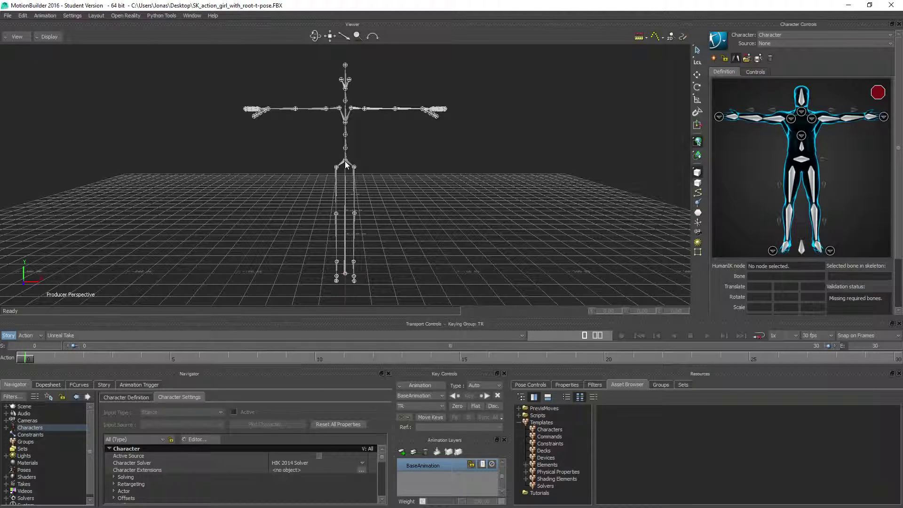
{"action": "left_click", "coordinate": [346, 161]}
{"action": "left_click", "coordinate": [746, 58]}
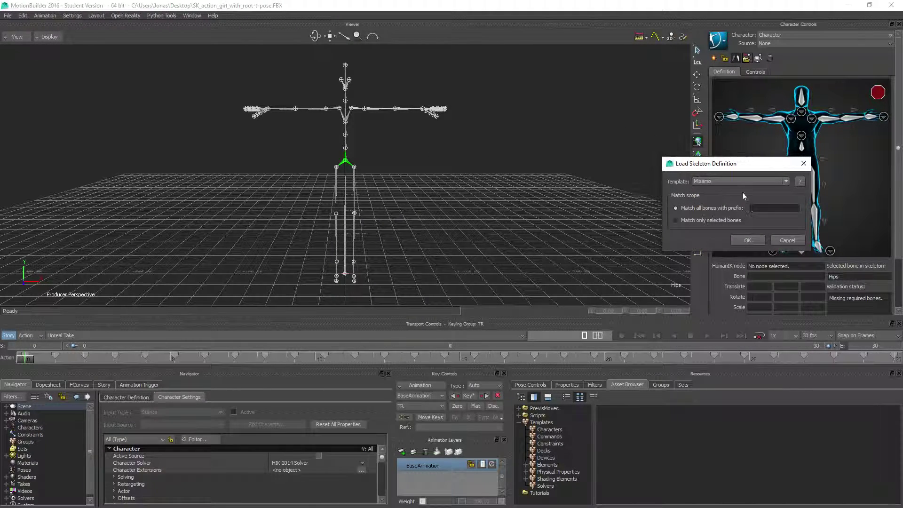
{"action": "left_click", "coordinate": [747, 241]}
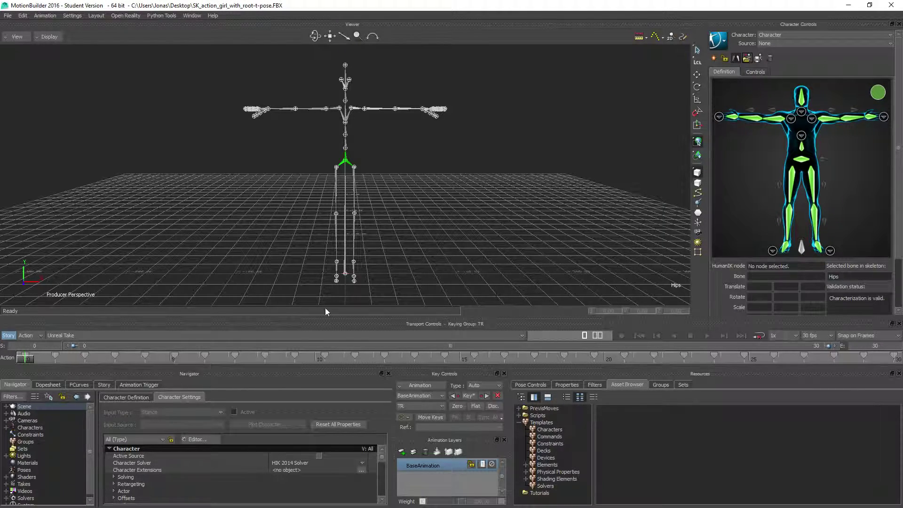
Step: Characterize the mapped skeleton as a biped and create an FK/IK control rig for it
{"action": "left_click", "coordinate": [724, 57]}
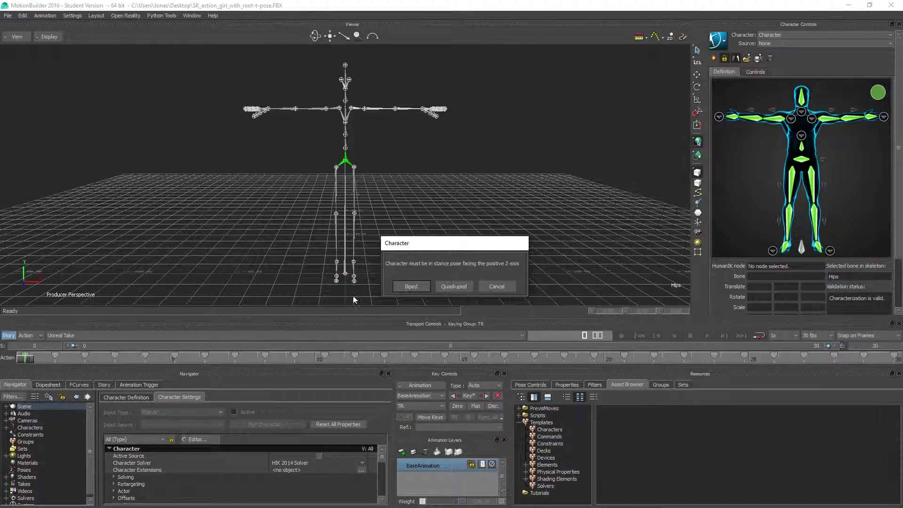
{"action": "left_click", "coordinate": [402, 285]}
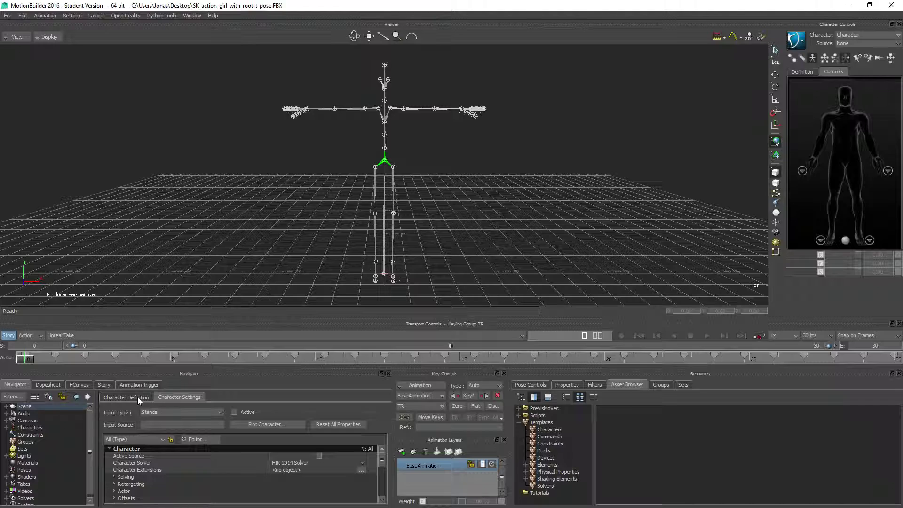
{"action": "left_click", "coordinate": [138, 396]}
{"action": "left_click", "coordinate": [352, 421]}
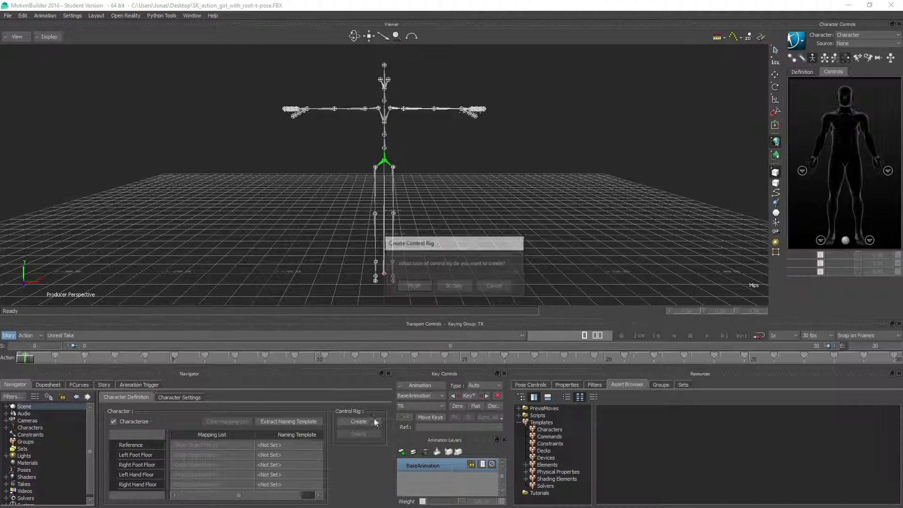
{"action": "left_click", "coordinate": [425, 288]}
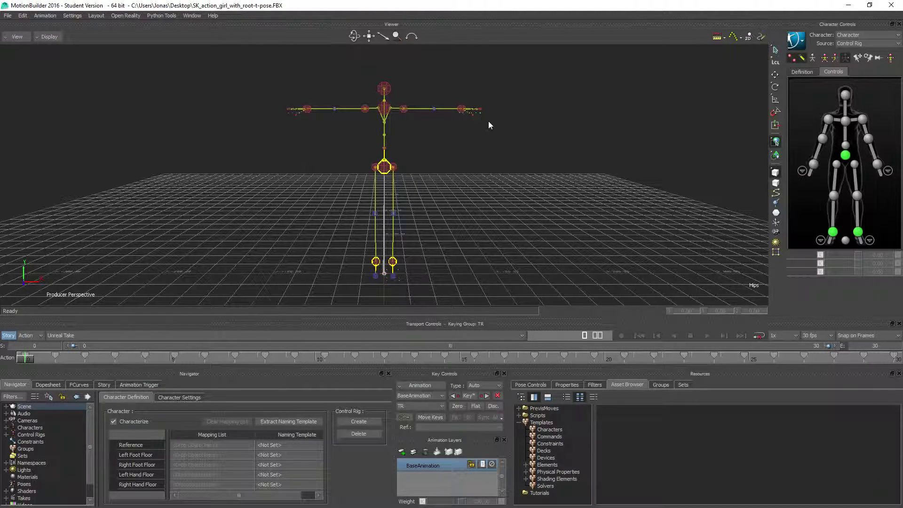
{"action": "mouse_move", "coordinate": [29, 358]}
{"action": "left_mouse_down"}
{"action": "mouse_move", "coordinate": [477, 346]}
{"action": "mouse_move", "coordinate": [837, 351]}
{"action": "mouse_move", "coordinate": [21, 358]}
{"action": "left_mouse_up"}
Step: Save the rigged T-pose scene to the Desktop under the new name SK_action_girl_with_root-MB.FBX
{"action": "left_click", "coordinate": [8, 16]}
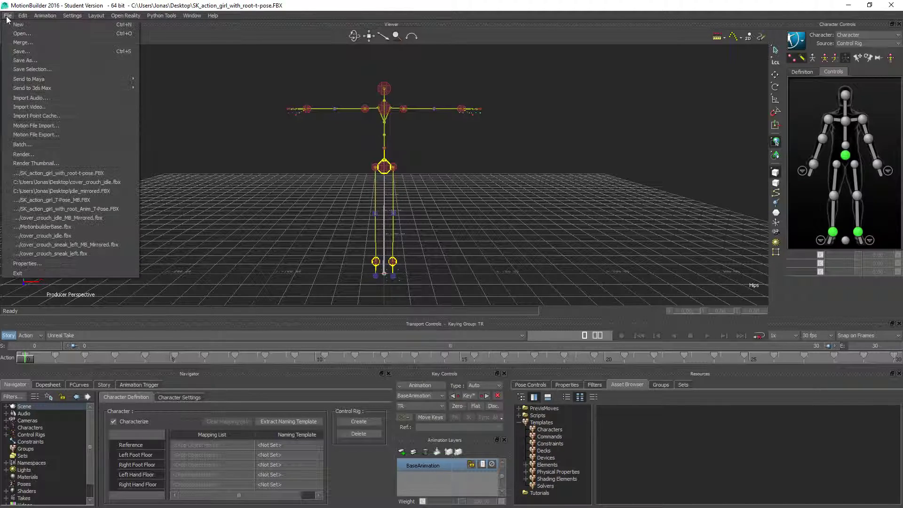
{"action": "left_click", "coordinate": [19, 58]}
{"action": "left_click", "coordinate": [450, 333]}
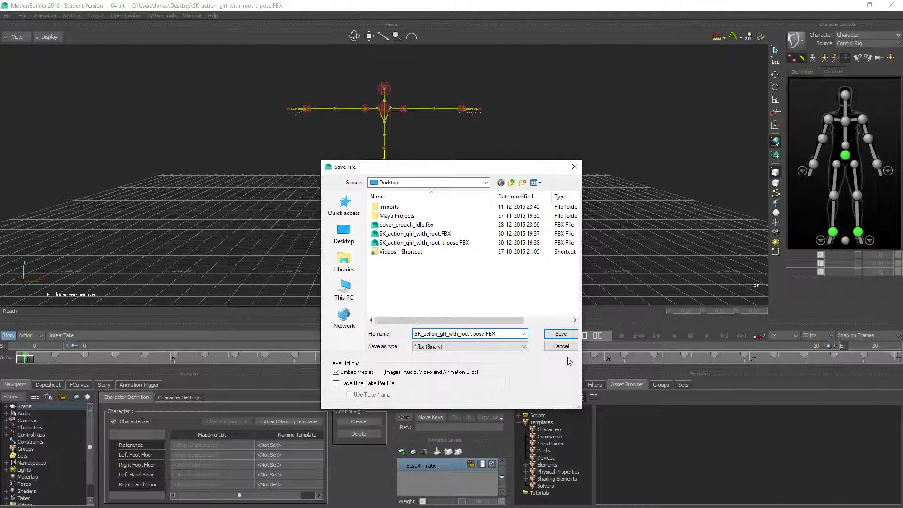
{"action": "key", "text": "shift+Right"}
{"action": "key", "text": "shift+Right"}
{"action": "key", "text": "shift+Right"}
{"action": "key", "text": "shift+Right"}
{"action": "key", "text": "shift+Right"}
{"action": "key", "text": "shift+Right"}
{"action": "key", "text": "BackSpace"}
{"action": "type", "text": "MB"}
{"action": "left_click", "coordinate": [560, 333]}
{"action": "left_click", "coordinate": [259, 466]}
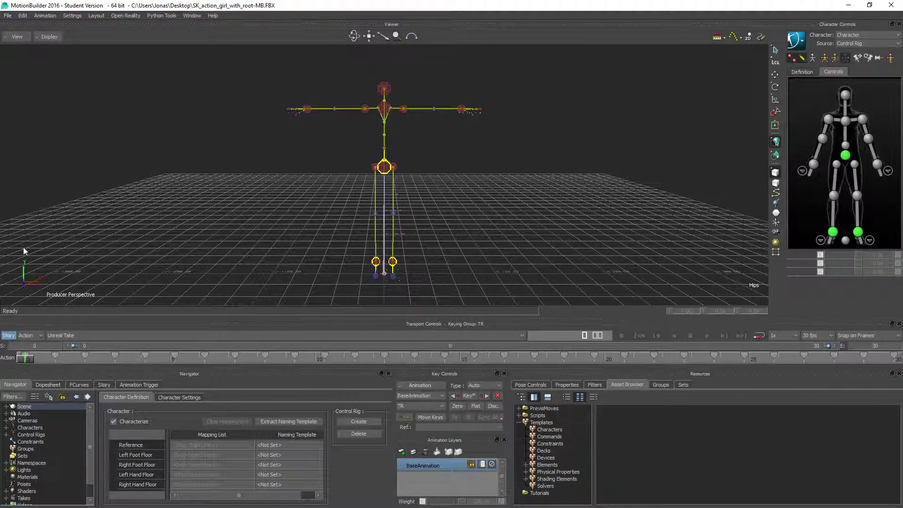
Step: Start a new empty scene and open SK_action_girl_with_root-MB.FBX from the Desktop with its Unreal Take
{"action": "left_click", "coordinate": [7, 16]}
{"action": "left_click", "coordinate": [19, 23]}
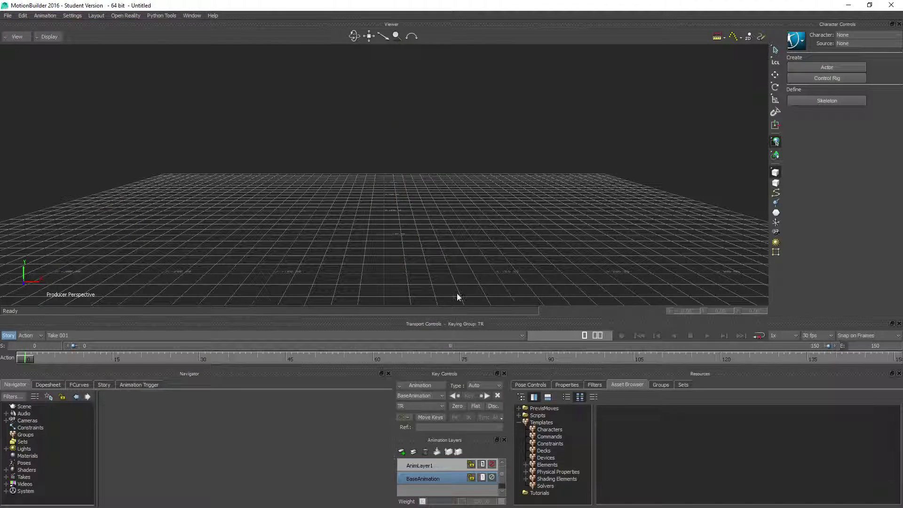
{"action": "left_click", "coordinate": [8, 16]}
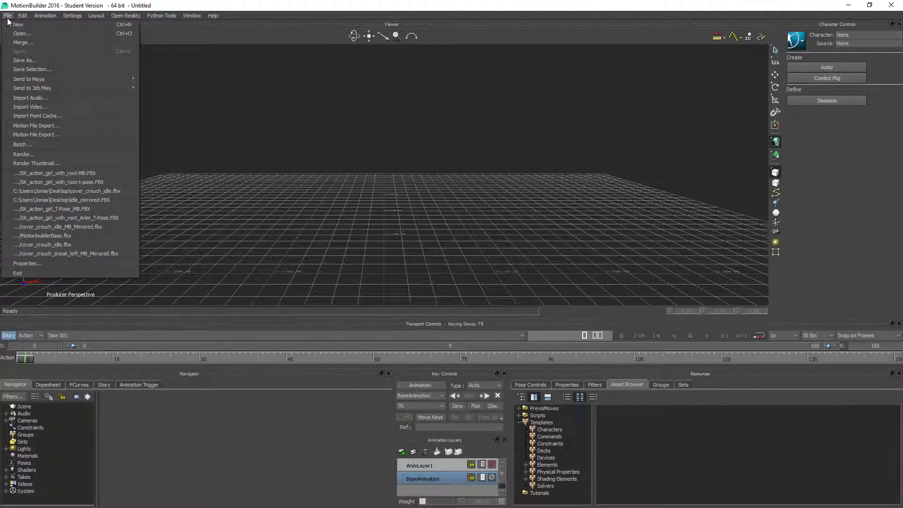
{"action": "left_click", "coordinate": [21, 34]}
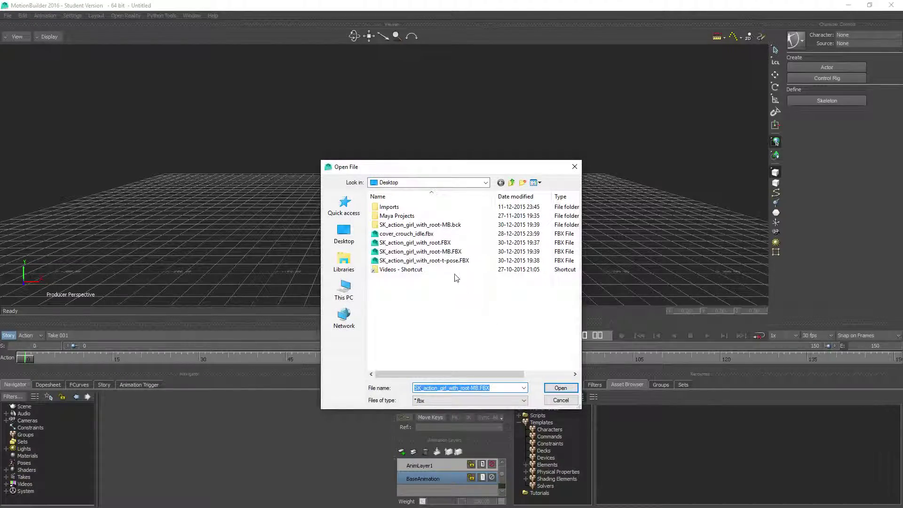
{"action": "double_click", "coordinate": [446, 256]}
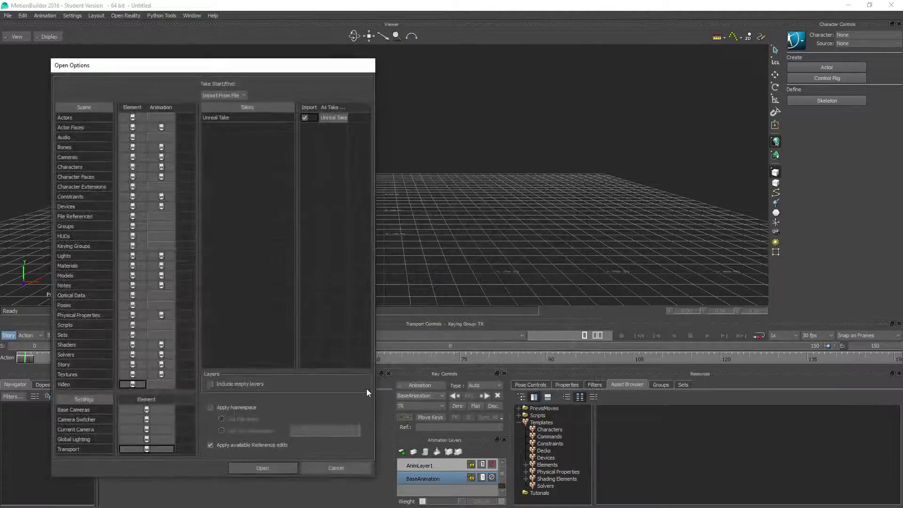
{"action": "left_click", "coordinate": [262, 468]}
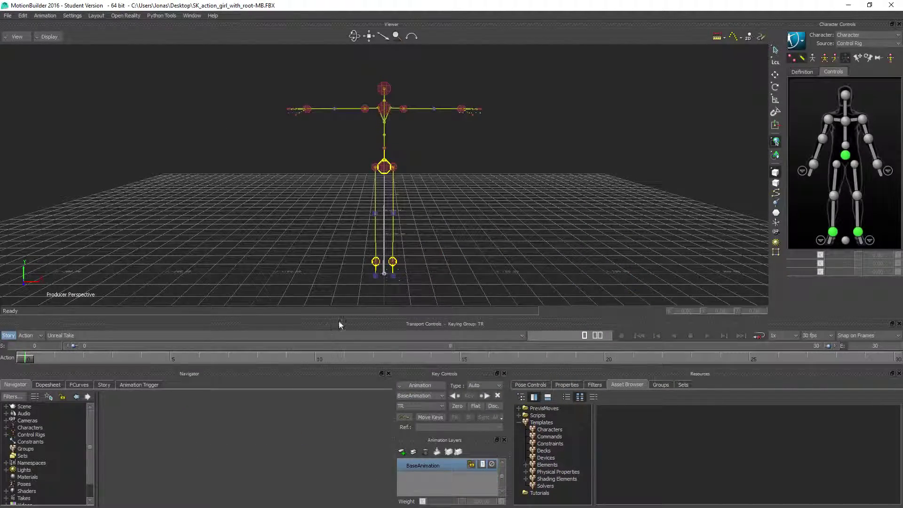
Step: Import the motion file cover_crouch_idle.fbx from the Desktop onto the rigged character as the new take Take 001
{"action": "left_click", "coordinate": [7, 16]}
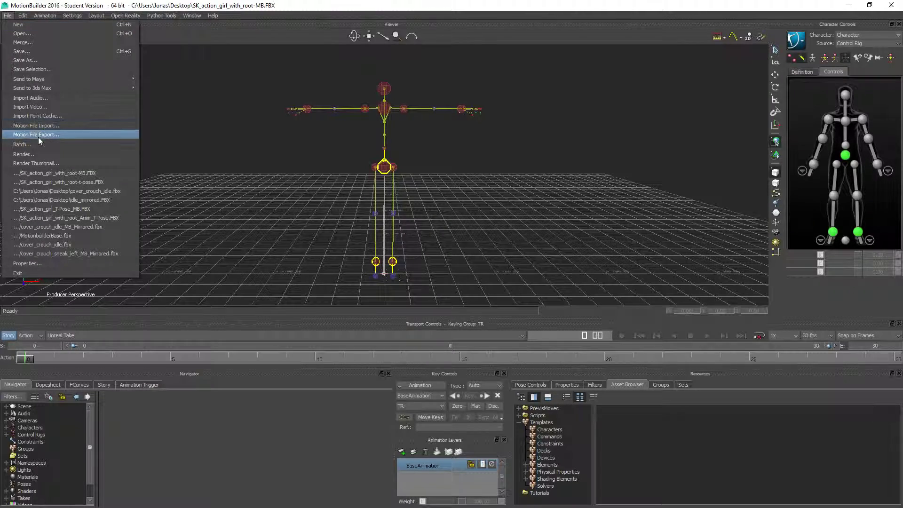
{"action": "left_click", "coordinate": [38, 126]}
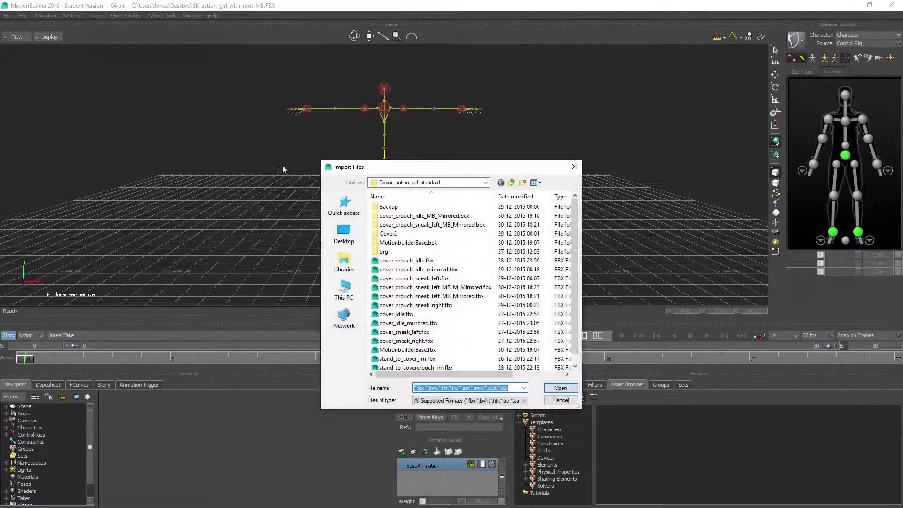
{"action": "left_click", "coordinate": [344, 232]}
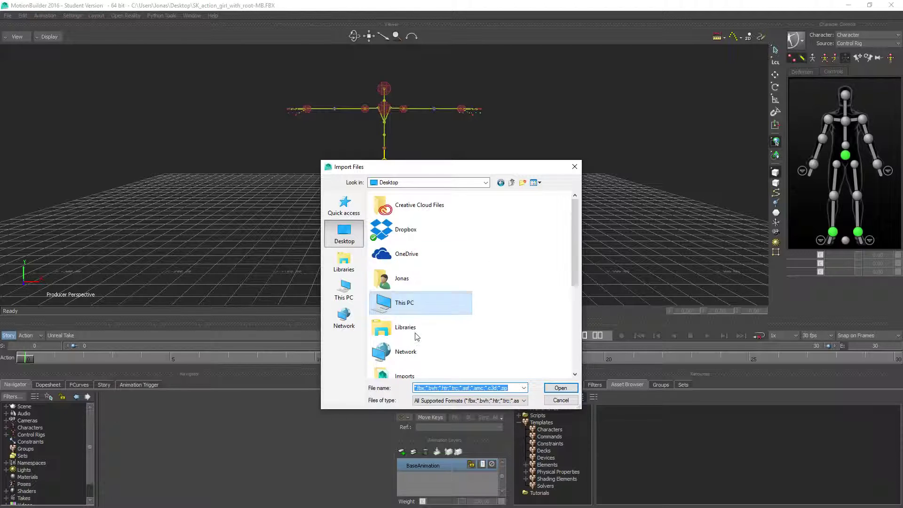
{"action": "scroll", "coordinate": [453, 342], "scroll_direction": "down", "scroll_amount": 5}
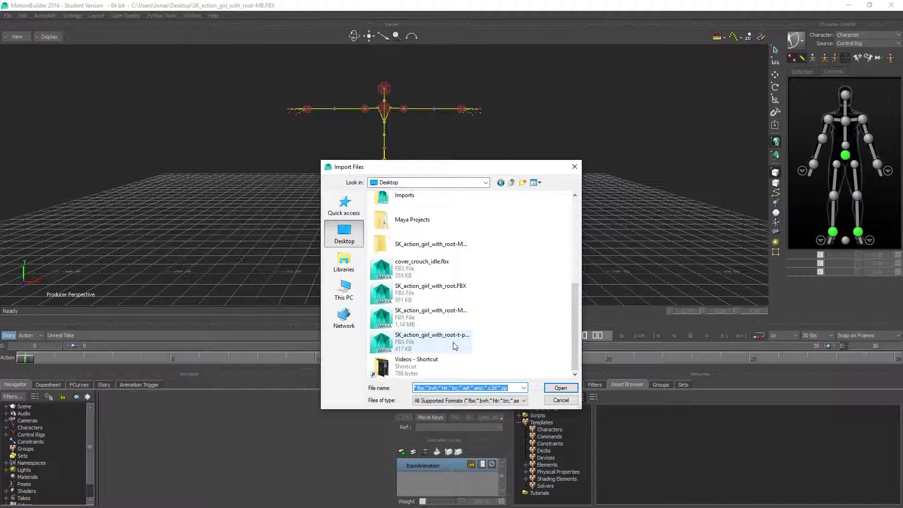
{"action": "left_click", "coordinate": [429, 273]}
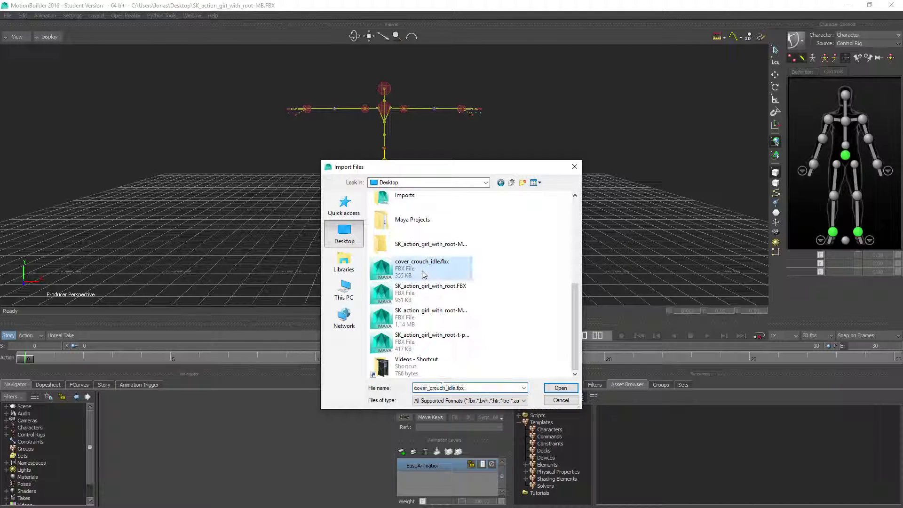
{"action": "left_click", "coordinate": [561, 388]}
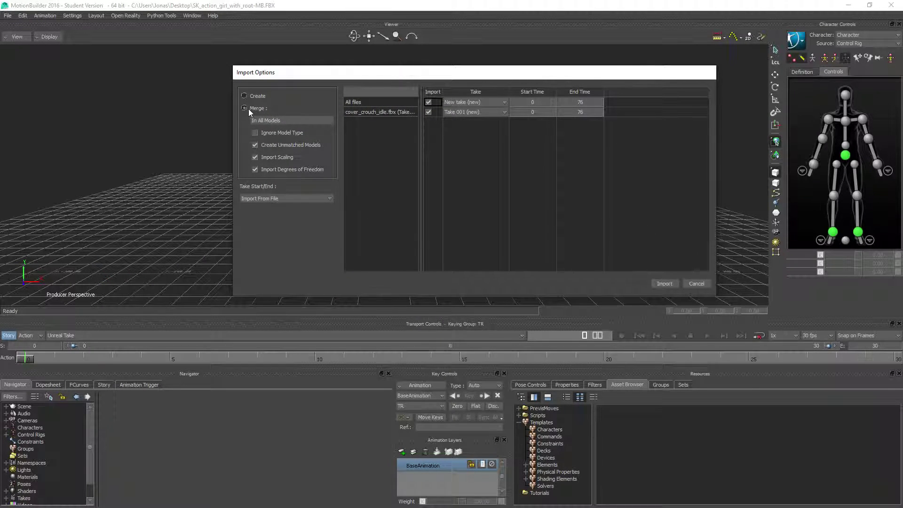
{"action": "left_click", "coordinate": [665, 283]}
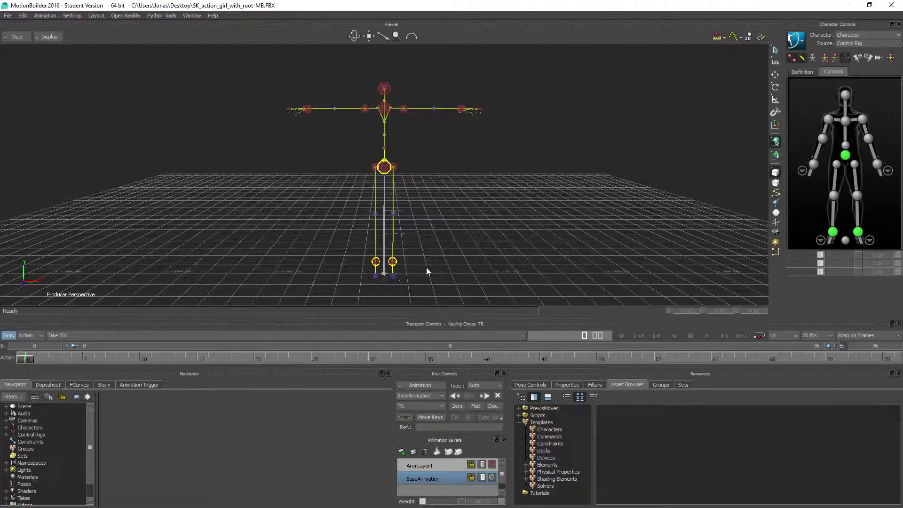
Step: Deactivate the character's control rig input, show its skeleton, and scrub Take 001 to check the imported crouch motion
{"action": "double_click", "coordinate": [25, 428]}
{"action": "left_click", "coordinate": [34, 435]}
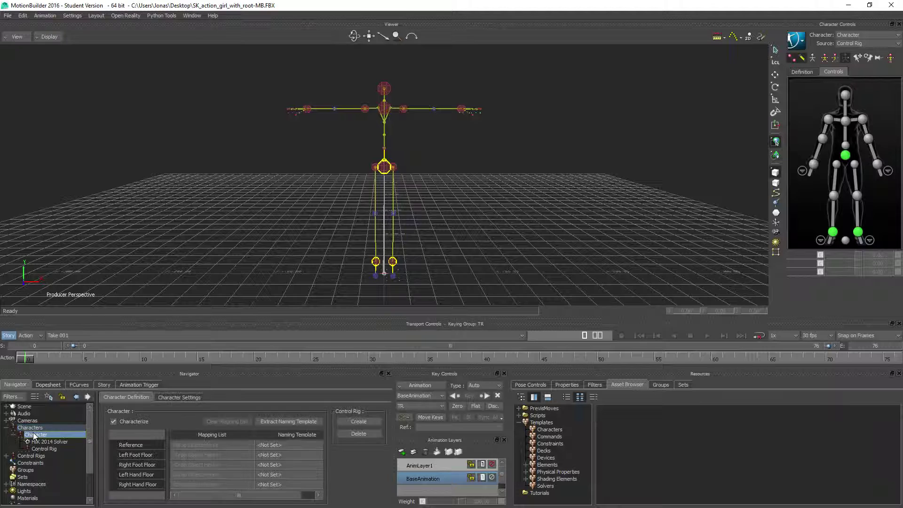
{"action": "left_click", "coordinate": [170, 397]}
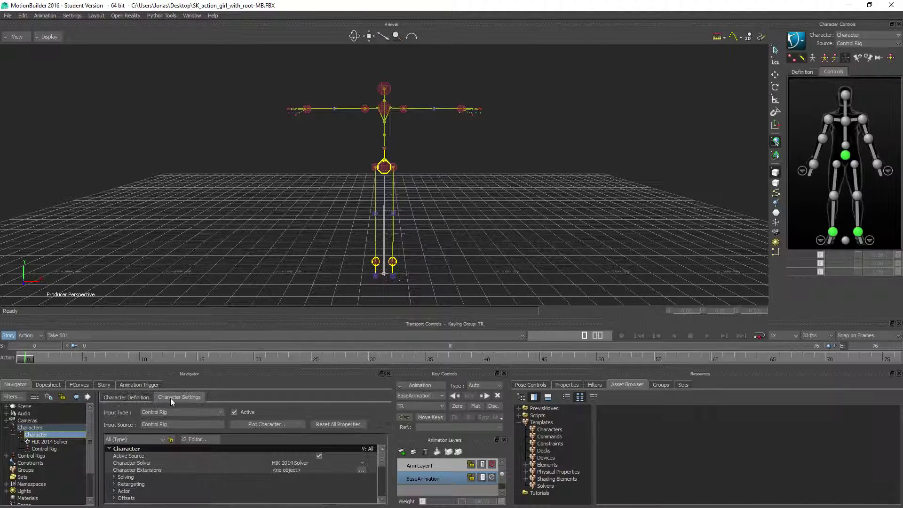
{"action": "left_click", "coordinate": [235, 412]}
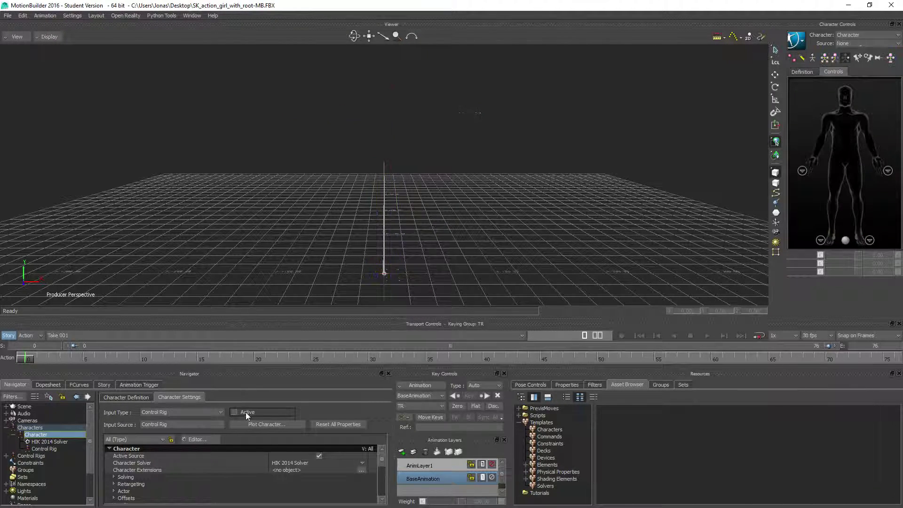
{"action": "left_click", "coordinate": [812, 58]}
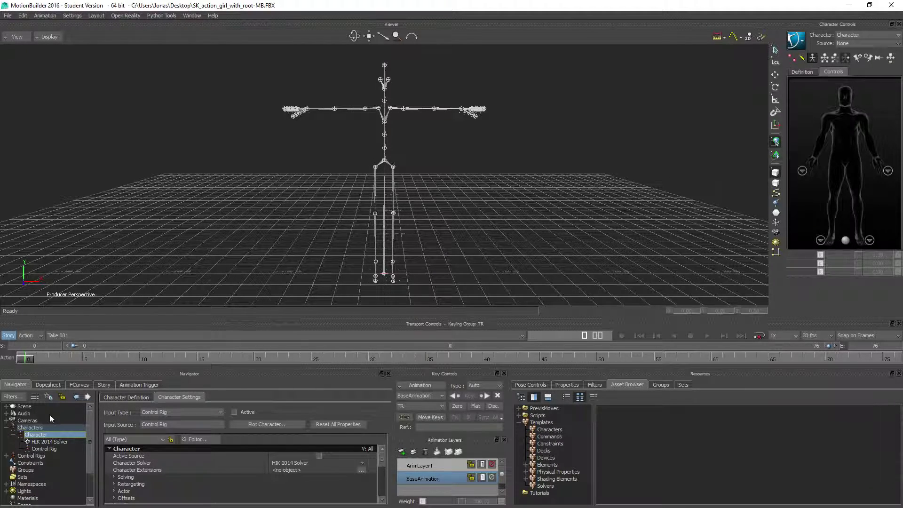
{"action": "left_click_drag", "start_coordinate": [27, 360], "coordinate": [104, 359]}
{"action": "left_click_drag", "start_coordinate": [43, 346], "coordinate": [22, 355]}
{"action": "left_click_drag", "start_coordinate": [401, 137], "coordinate": [433, 190], "text": "ctrl+shift"}
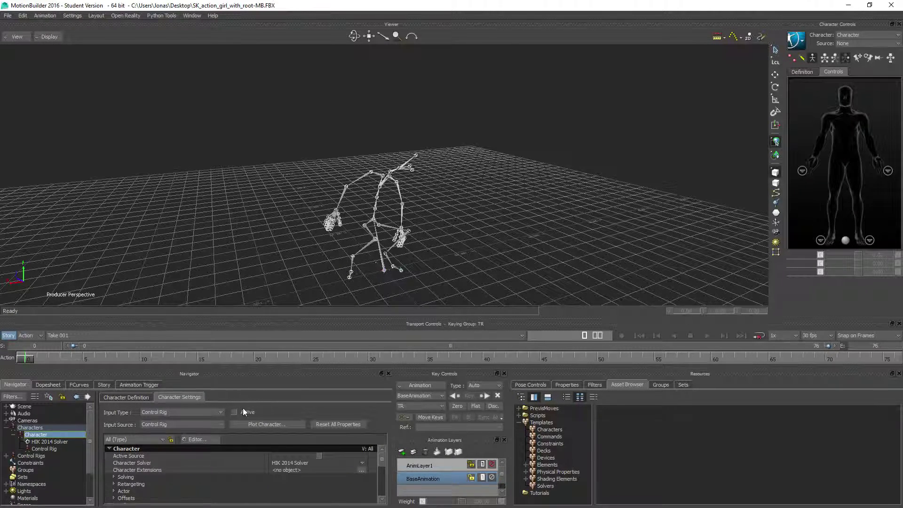
Step: Plot the character's animation onto the Control Rig at 30 FPS and check the result
{"action": "left_click", "coordinate": [266, 424]}
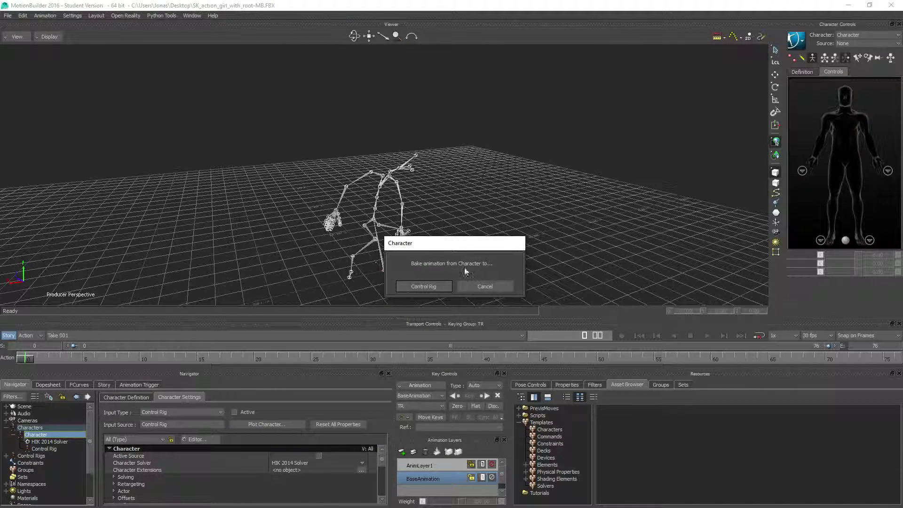
{"action": "left_click", "coordinate": [424, 287]}
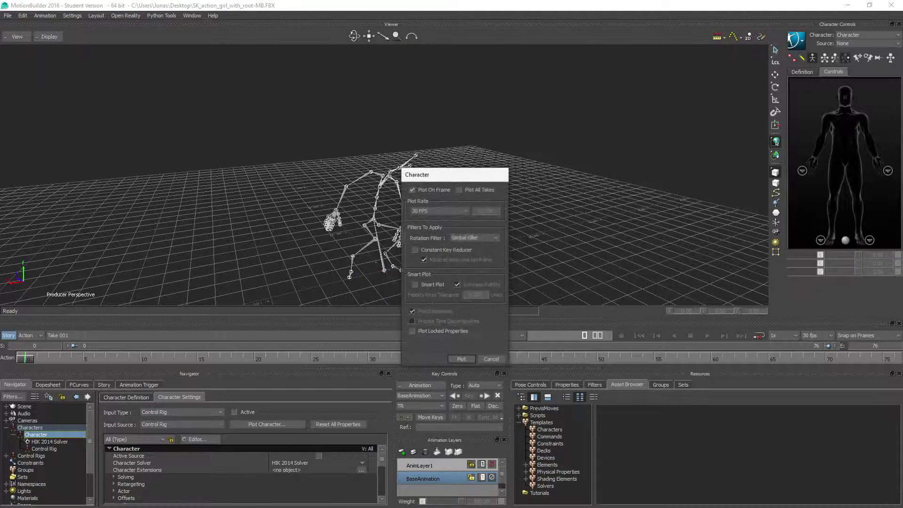
{"action": "left_click", "coordinate": [460, 358]}
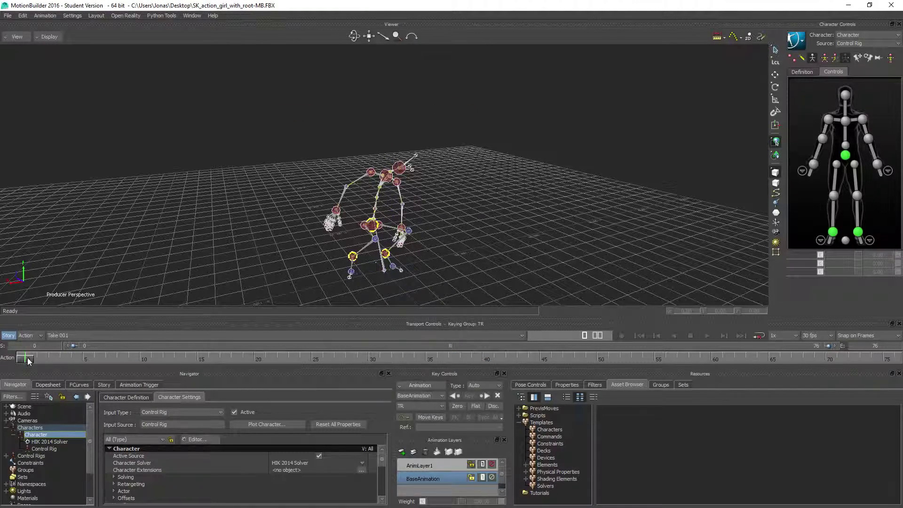
{"action": "left_click_drag", "start_coordinate": [28, 357], "coordinate": [14, 369]}
{"action": "mouse_move", "coordinate": [348, 236]}
{"action": "left_mouse_down", "text": "ctrl+shift"}
{"action": "mouse_move", "coordinate": [314, 235]}
{"action": "mouse_move", "coordinate": [339, 221]}
{"action": "mouse_move", "coordinate": [339, 240]}
{"action": "left_mouse_up", "text": "ctrl+shift"}
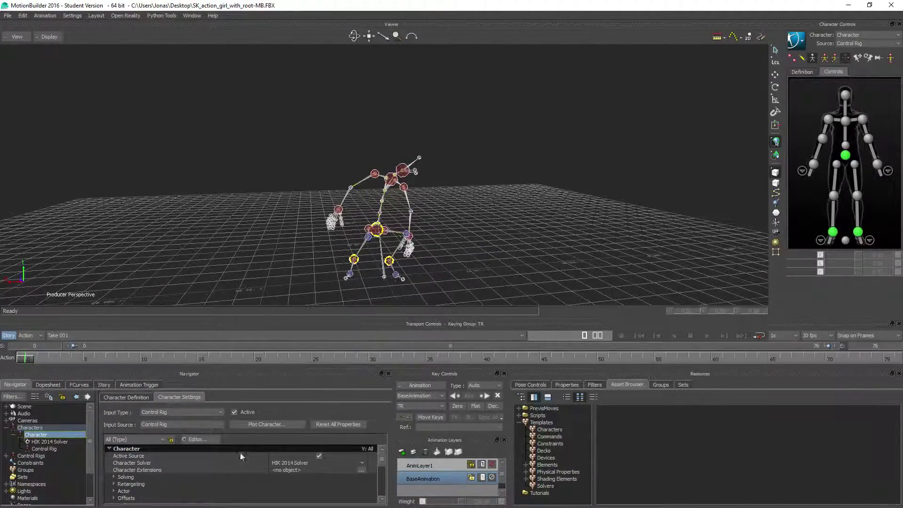
Step: Deactivate the character's input again and enable the Mirror Animation modifier in its settings
{"action": "left_click", "coordinate": [234, 411]}
{"action": "scroll", "coordinate": [241, 475], "scroll_direction": "down", "scroll_amount": 5}
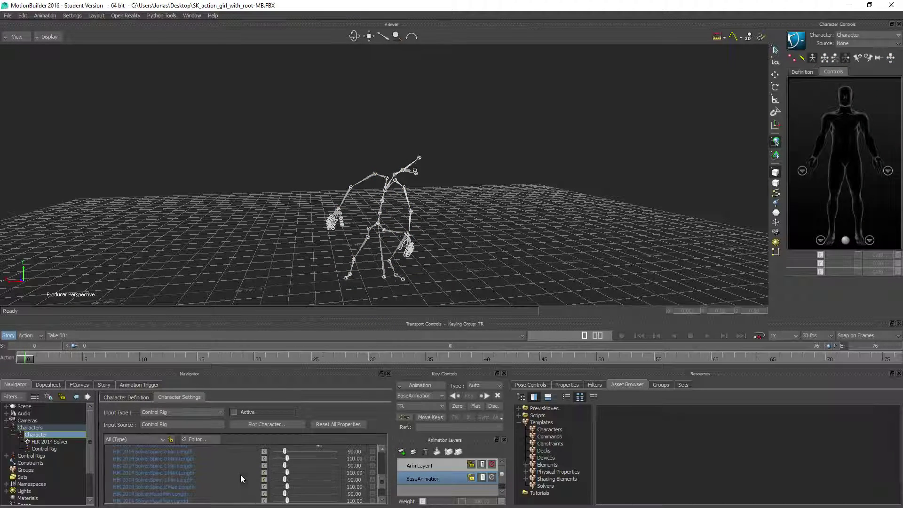
{"action": "scroll", "coordinate": [234, 473], "scroll_direction": "down", "scroll_amount": 1}
{"action": "left_click", "coordinate": [114, 493]}
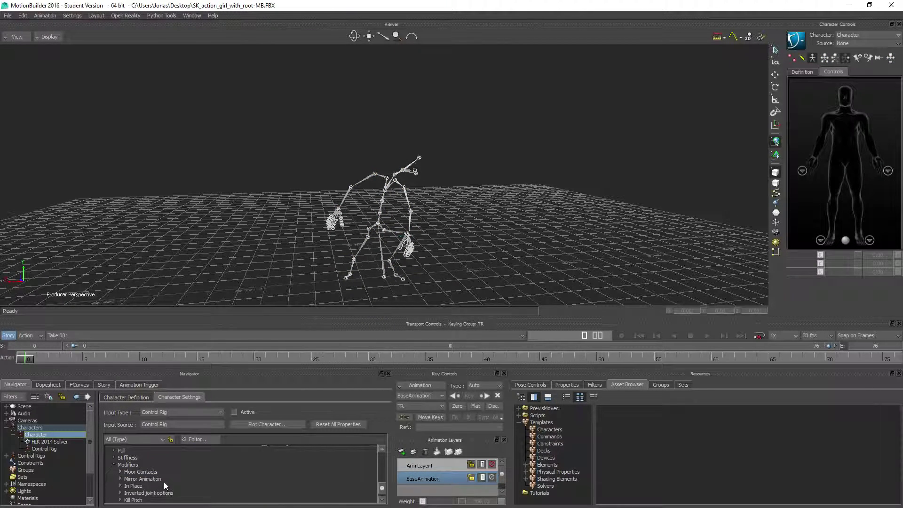
{"action": "scroll", "coordinate": [163, 485], "scroll_direction": "down", "scroll_amount": 1}
{"action": "left_click", "coordinate": [128, 472]}
{"action": "left_click", "coordinate": [120, 471]}
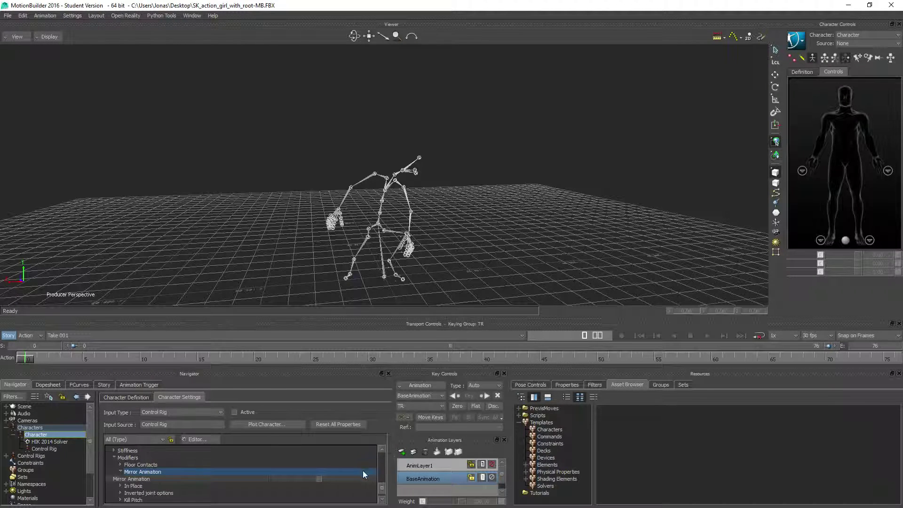
{"action": "left_click", "coordinate": [318, 479]}
Step: Bake the character's animation to the Control Rig with mirroring on and inspect the mirrored pose
{"action": "left_click", "coordinate": [269, 425]}
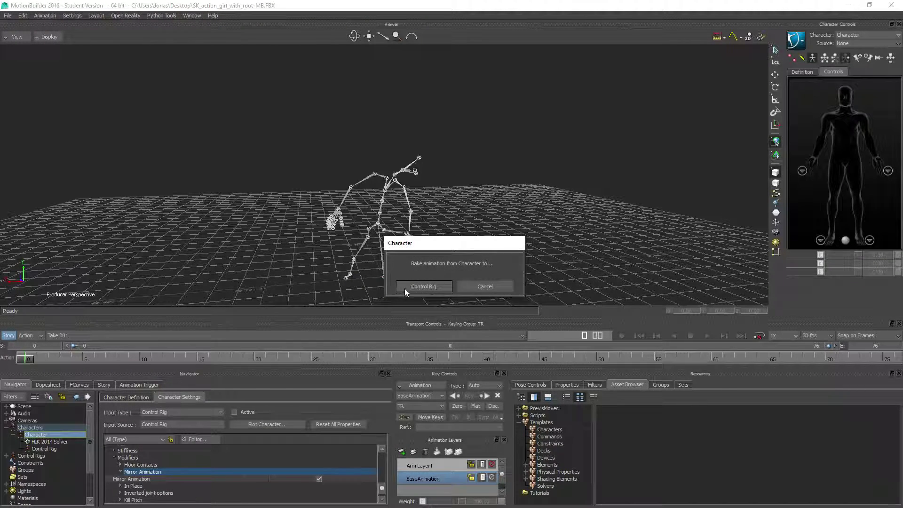
{"action": "left_click", "coordinate": [405, 289]}
{"action": "left_click", "coordinate": [462, 362]}
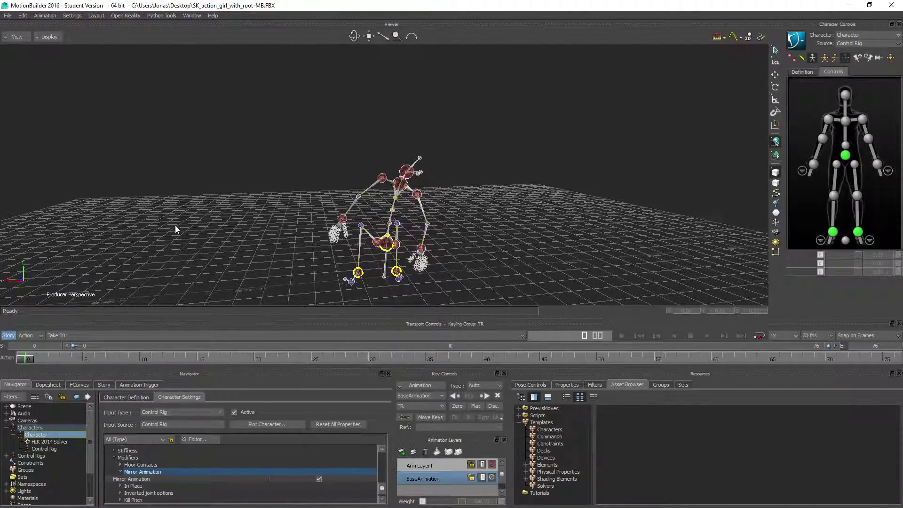
{"action": "left_click_drag", "start_coordinate": [175, 228], "coordinate": [340, 165], "text": "ctrl+shift"}
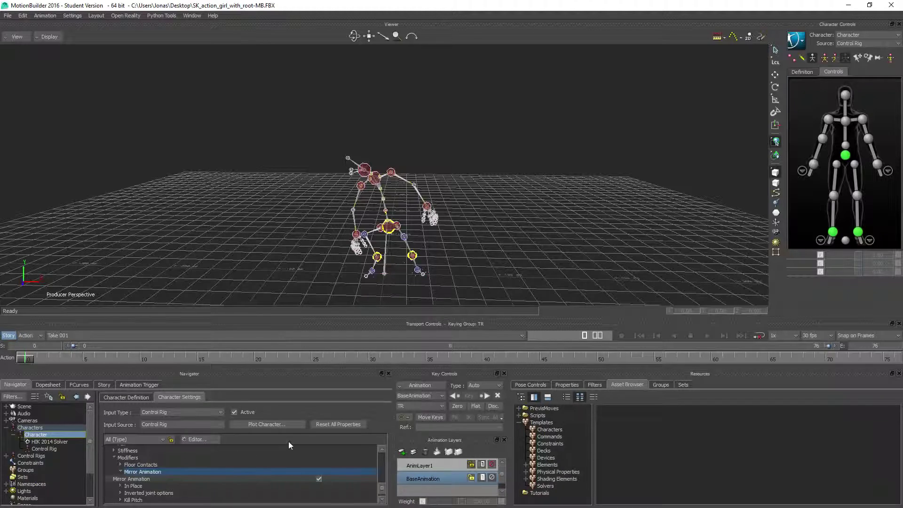
Step: Plot the mirrored animation from the control rig back to the skeleton
{"action": "left_click", "coordinate": [252, 426]}
{"action": "left_click", "coordinate": [430, 287]}
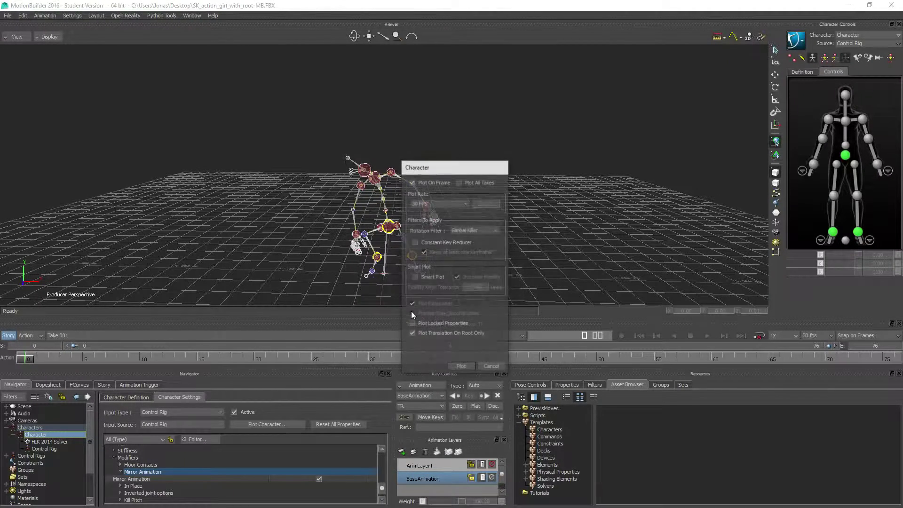
{"action": "left_click", "coordinate": [466, 366]}
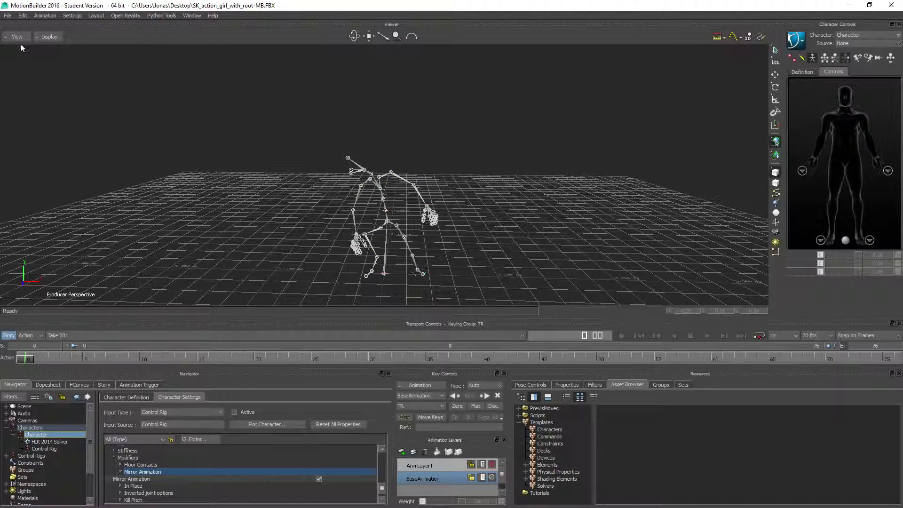
Step: Save the mirrored scene to the Desktop under the new name cover_crouch_idle_MB_Mirrored.fbx
{"action": "left_click", "coordinate": [7, 16]}
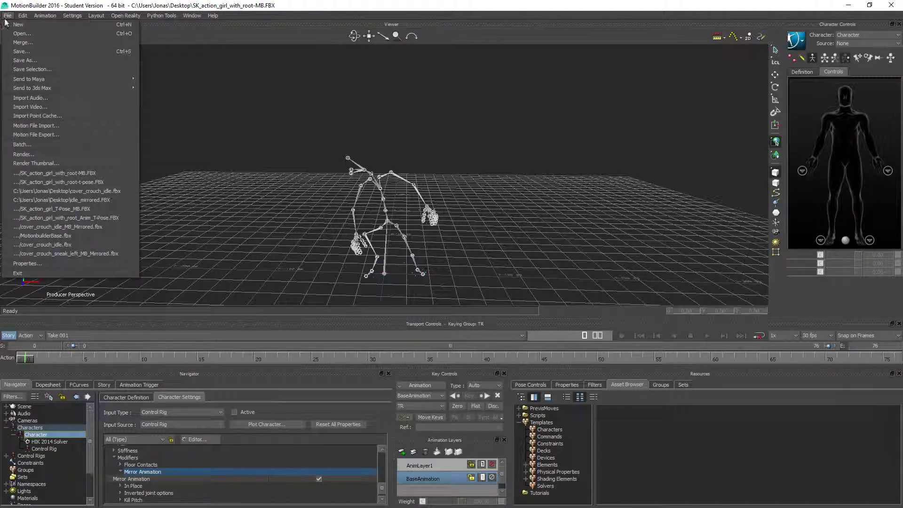
{"action": "left_click", "coordinate": [23, 63]}
{"action": "key", "text": "Home"}
{"action": "left_click", "coordinate": [406, 233]}
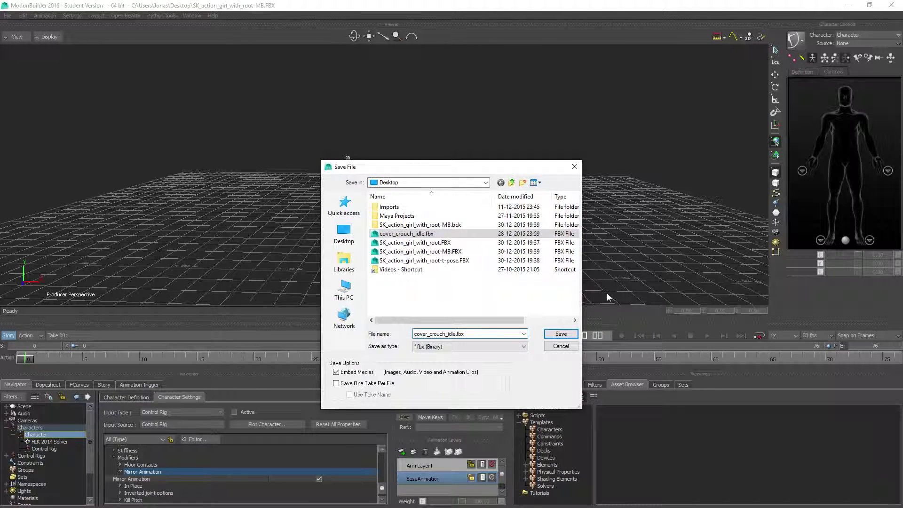
{"action": "type", "text": "_MB_Mirror"}
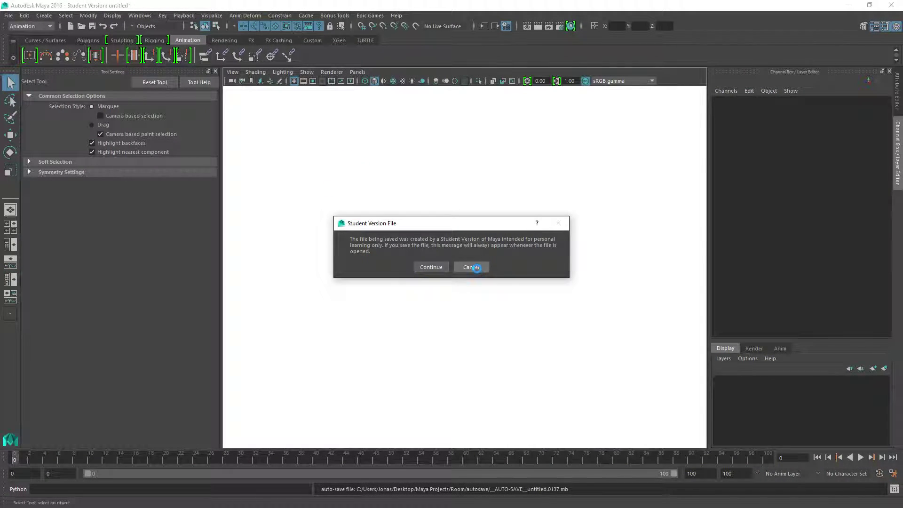
Step: Switch to Maya, cancel the student version message, and import cover_crouch_idle_MB_Mirrored.fbx from the Desktop
{"action": "left_click", "coordinate": [472, 267]}
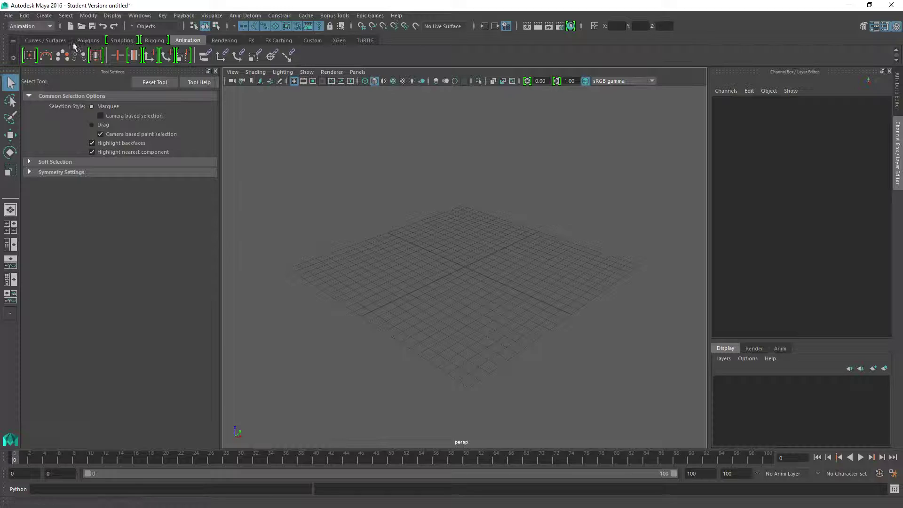
{"action": "left_click", "coordinate": [8, 16]}
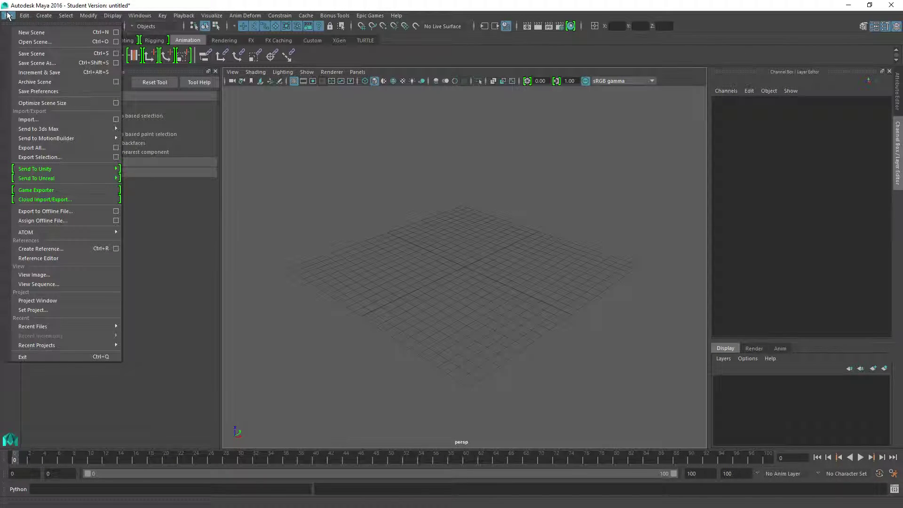
{"action": "left_click", "coordinate": [29, 119]}
{"action": "left_click", "coordinate": [211, 162]}
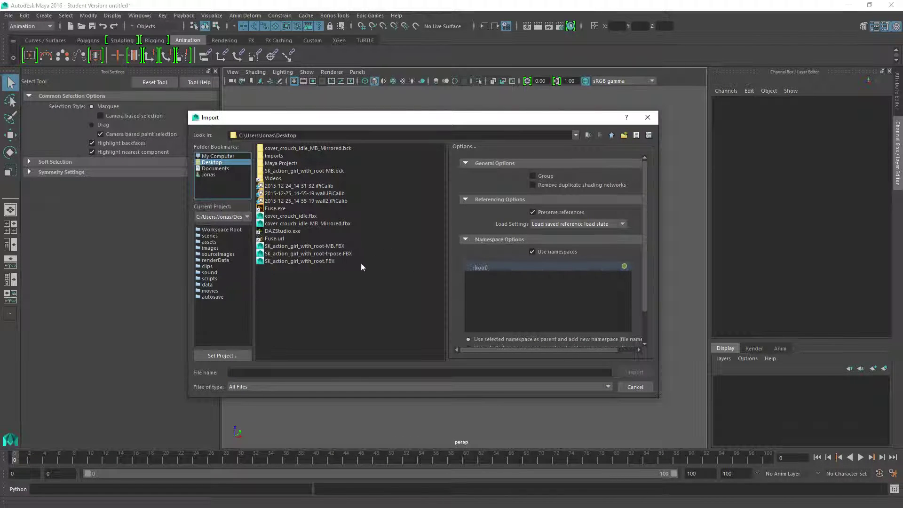
{"action": "double_click", "coordinate": [314, 251]}
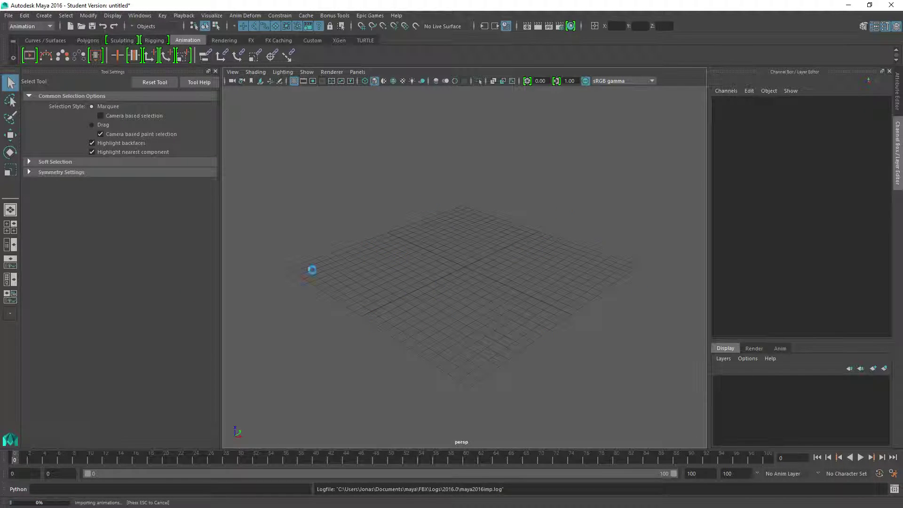
Step: Select the imported skeleton's root joint and set its Rotate Z to 180
{"action": "key", "text": "f"}
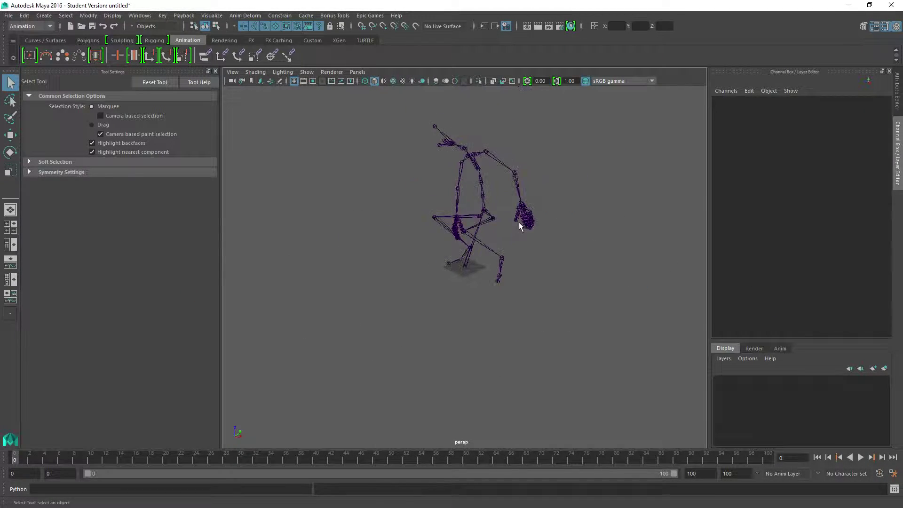
{"action": "left_click_drag", "start_coordinate": [420, 276], "coordinate": [463, 271], "text": "alt"}
{"action": "left_click", "coordinate": [464, 269]}
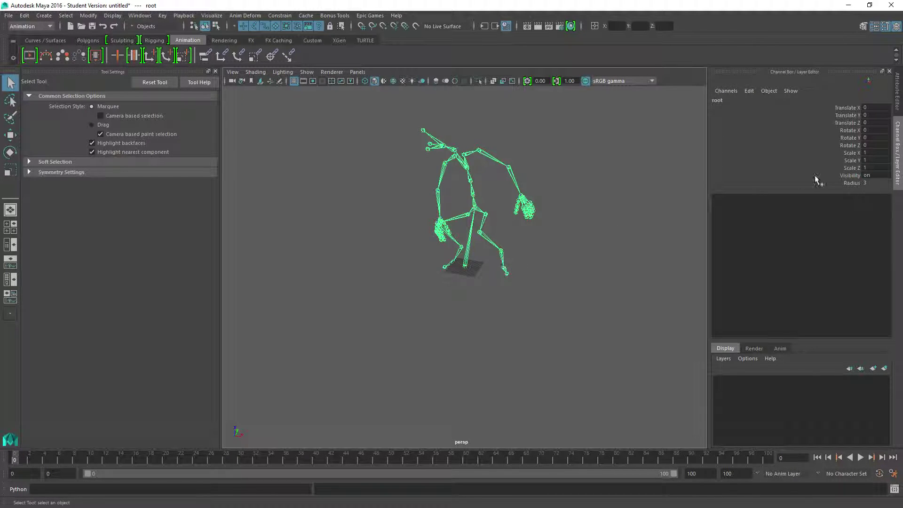
{"action": "left_click_drag", "start_coordinate": [393, 256], "coordinate": [415, 246], "text": "alt"}
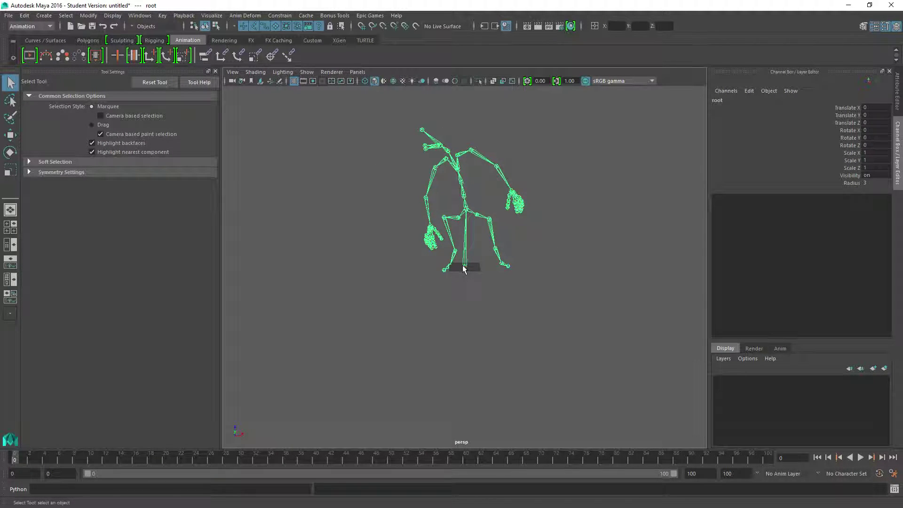
{"action": "double_click", "coordinate": [873, 145]}
{"action": "key", "text": "Return"}
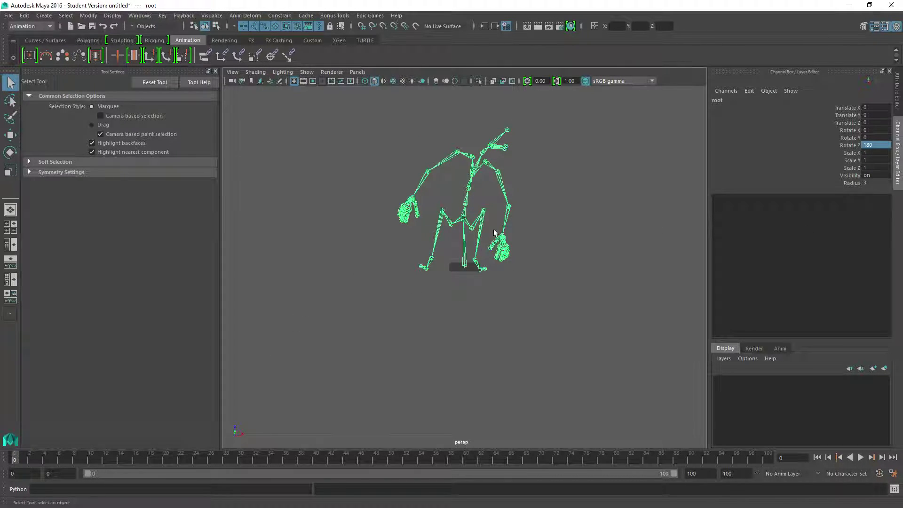
Step: Select the skeleton's Hips joint and unparent it from the root joint
{"action": "left_click_drag", "start_coordinate": [495, 231], "coordinate": [577, 226], "text": "alt"}
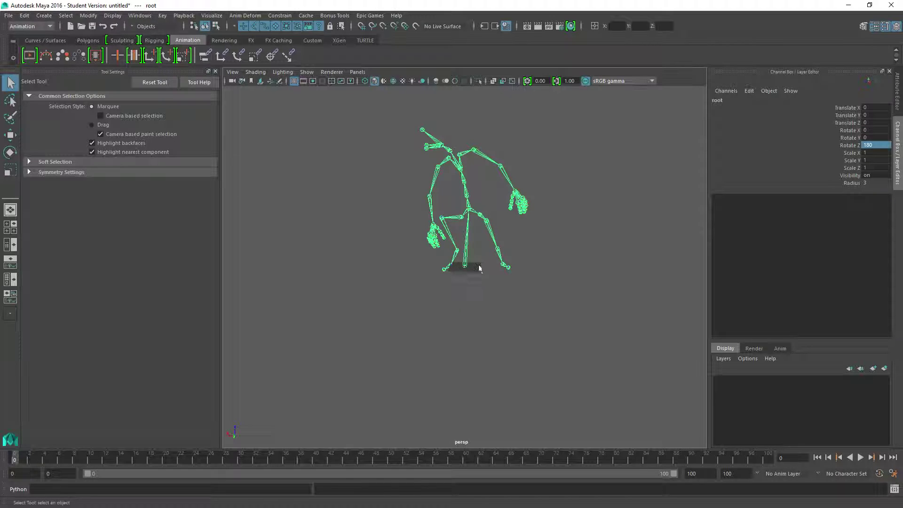
{"action": "left_click", "coordinate": [470, 215]}
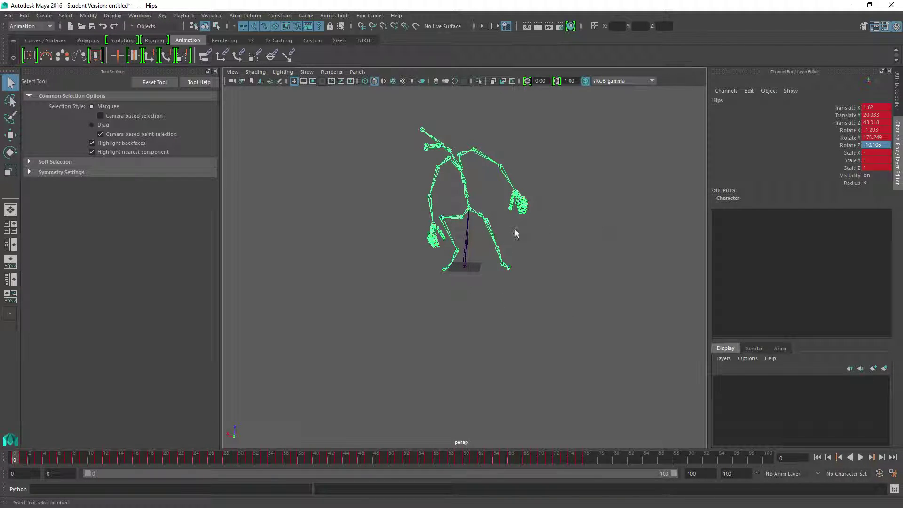
{"action": "key", "text": "shift+p"}
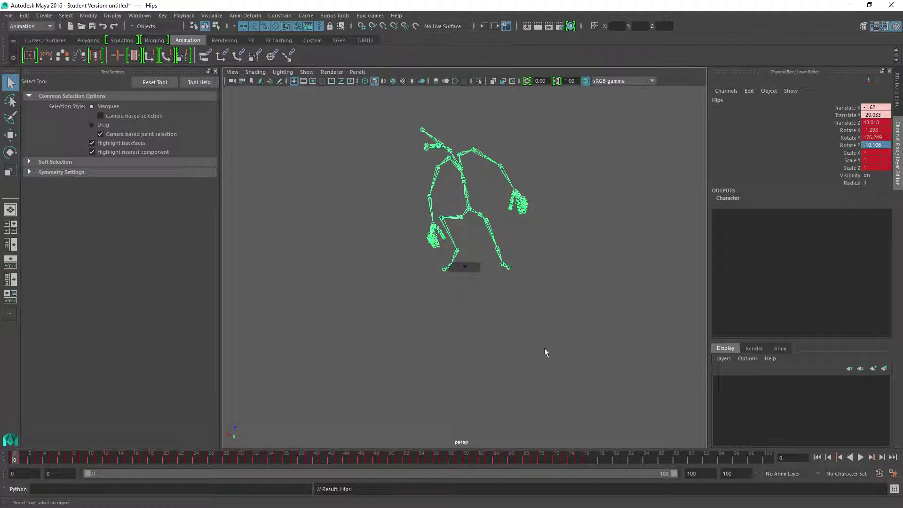
Step: Select the detached root joint and set its Rotate Z to 0
{"action": "left_click", "coordinate": [464, 266]}
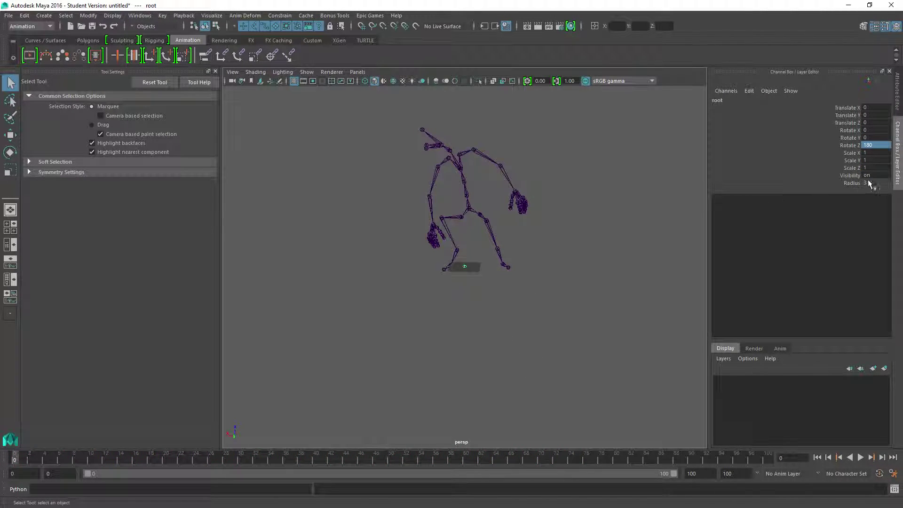
{"action": "double_click", "coordinate": [876, 144]}
{"action": "type", "text": "0"}
{"action": "type", "text": "0"}
{"action": "key", "text": "Return"}
Step: Parent the Hips joint back under the root joint and briefly play the animation from the side
{"action": "left_click", "coordinate": [470, 211]}
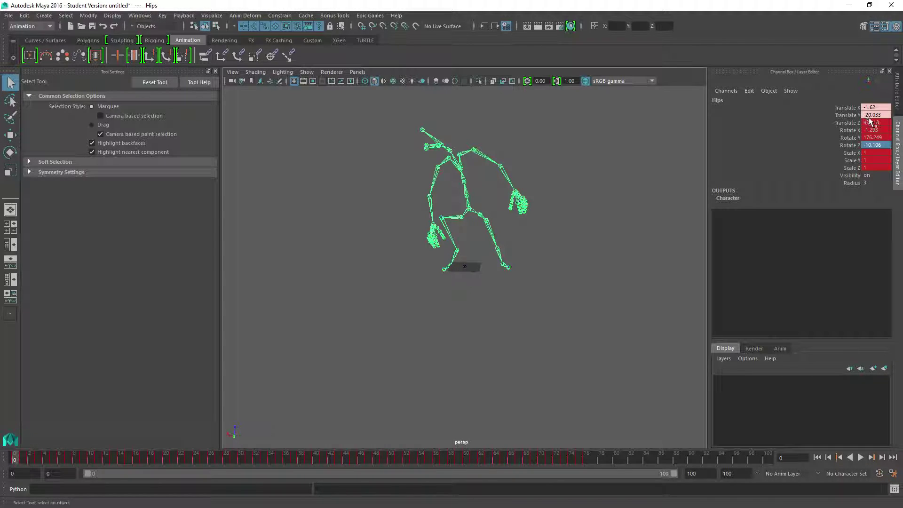
{"action": "left_click", "coordinate": [374, 239]}
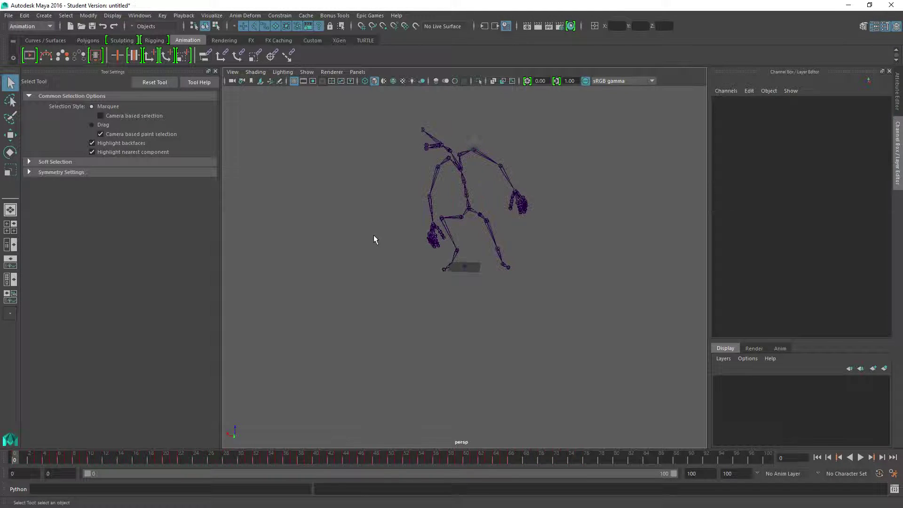
{"action": "left_click", "coordinate": [470, 212]}
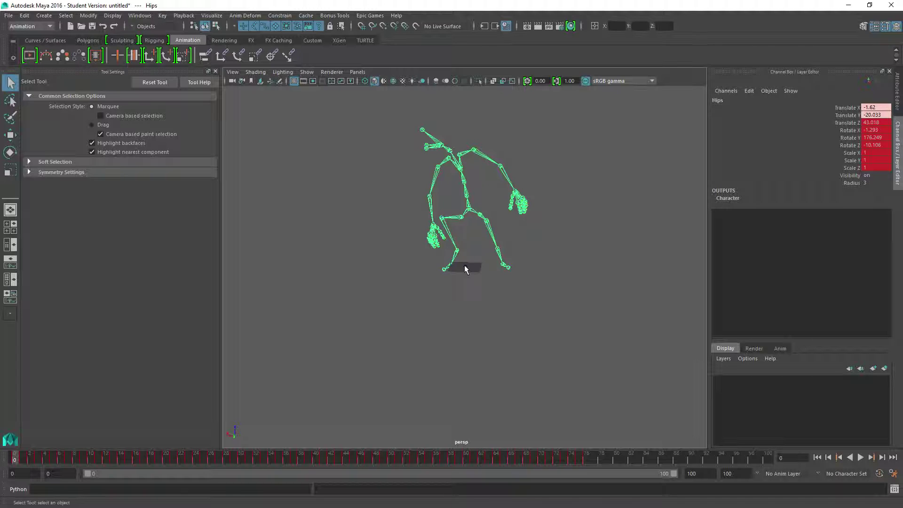
{"action": "left_click", "coordinate": [465, 266]}
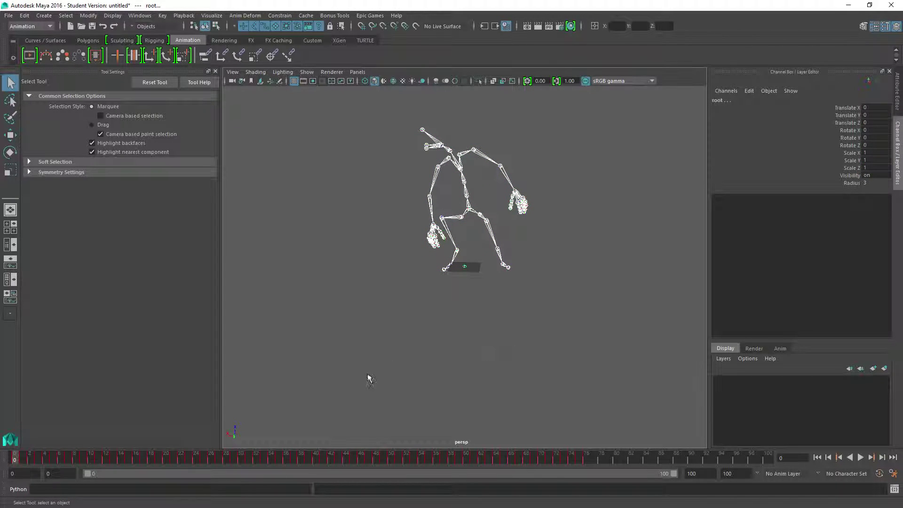
{"action": "key", "text": "Down"}
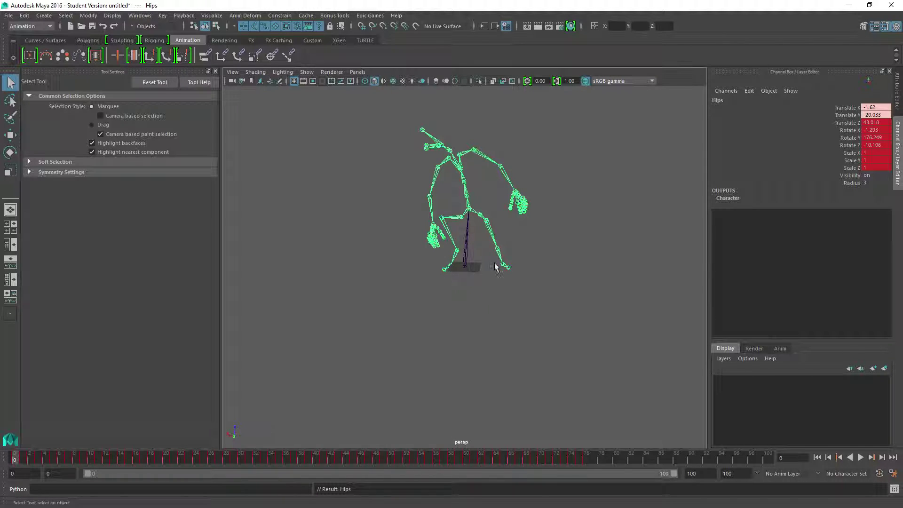
{"action": "left_click_drag", "start_coordinate": [493, 265], "coordinate": [403, 240], "text": "alt"}
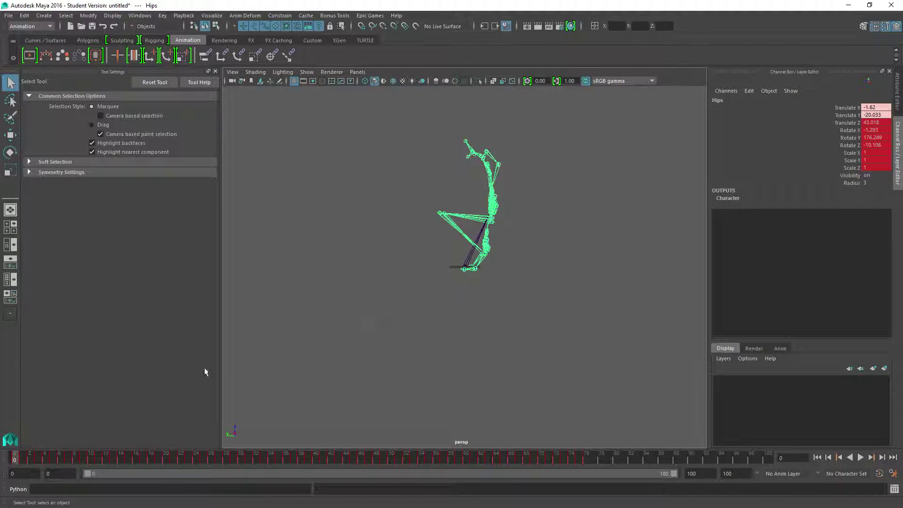
{"action": "key", "text": "alt+v"}
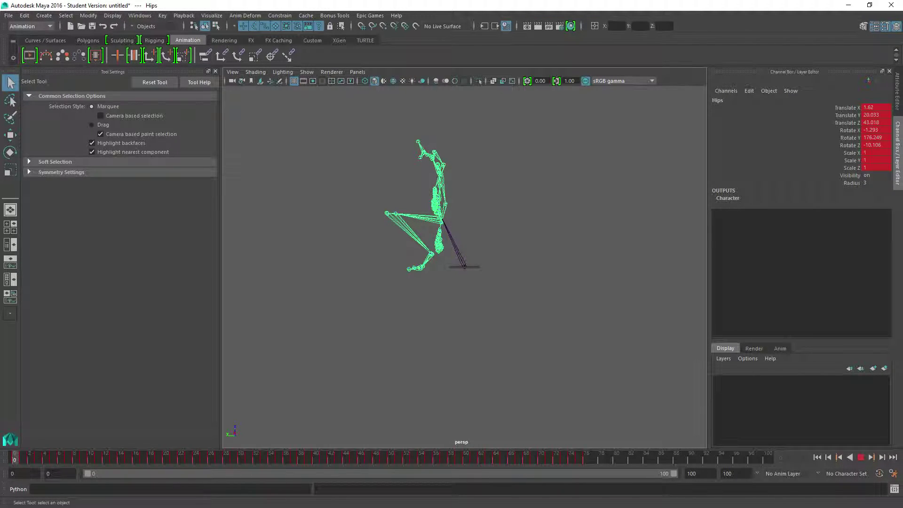
{"action": "key", "text": "alt+v"}
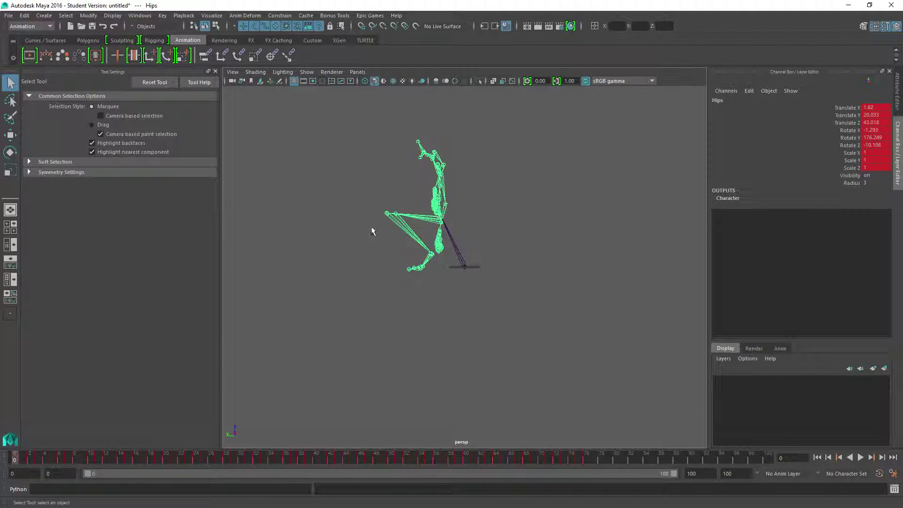
Step: In the Graph Editor, flip all keys of the Hips' Translate Y curve down to about -20
{"action": "left_click", "coordinate": [140, 15]}
{"action": "mouse_move", "coordinate": [188, 49]}
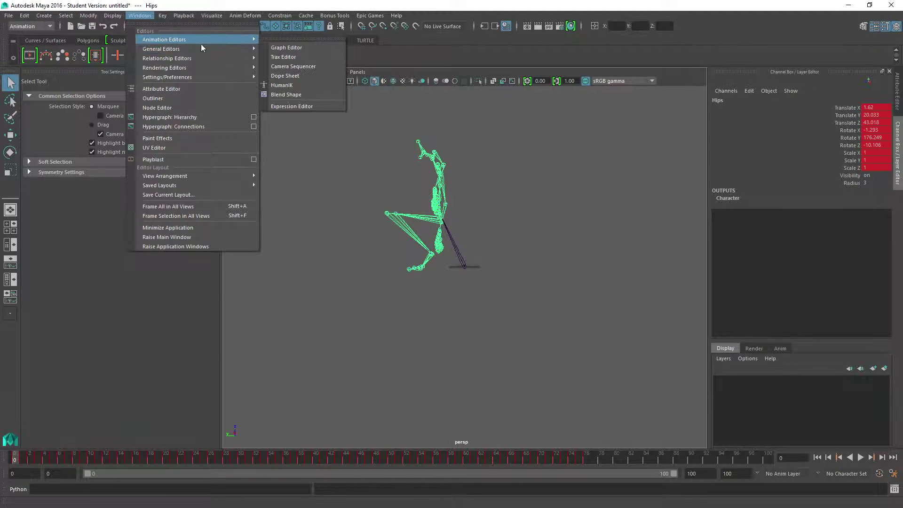
{"action": "left_click", "coordinate": [288, 50]}
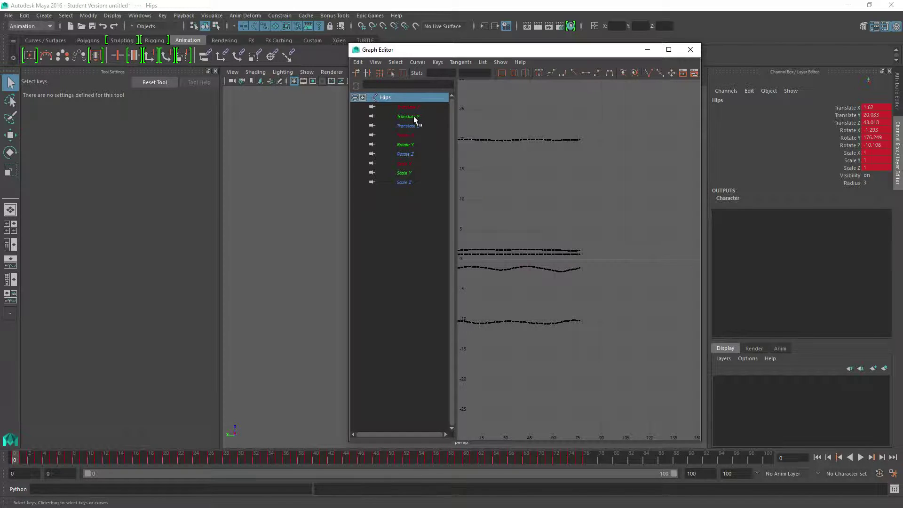
{"action": "left_click", "coordinate": [414, 119]}
{"action": "right_click_drag", "start_coordinate": [574, 224], "coordinate": [545, 230], "text": "alt"}
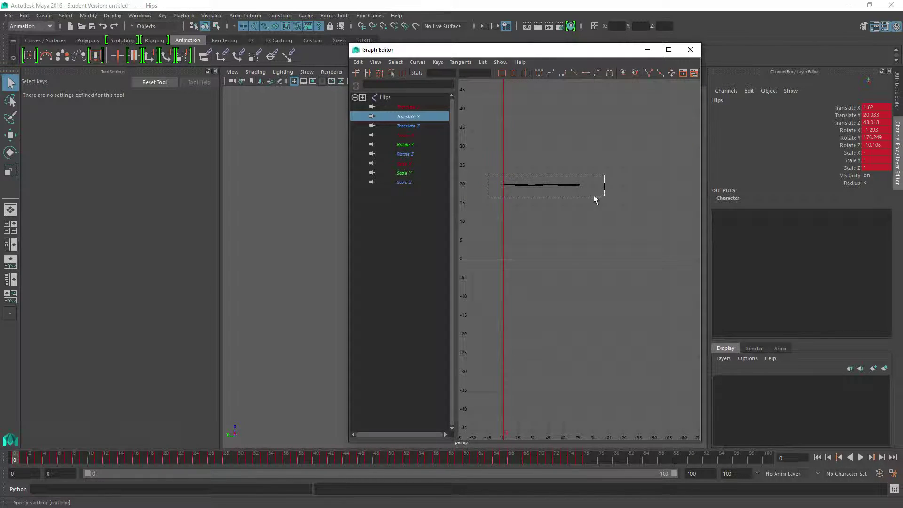
{"action": "left_click_drag", "start_coordinate": [488, 175], "coordinate": [585, 195]}
{"action": "left_click", "coordinate": [391, 73]}
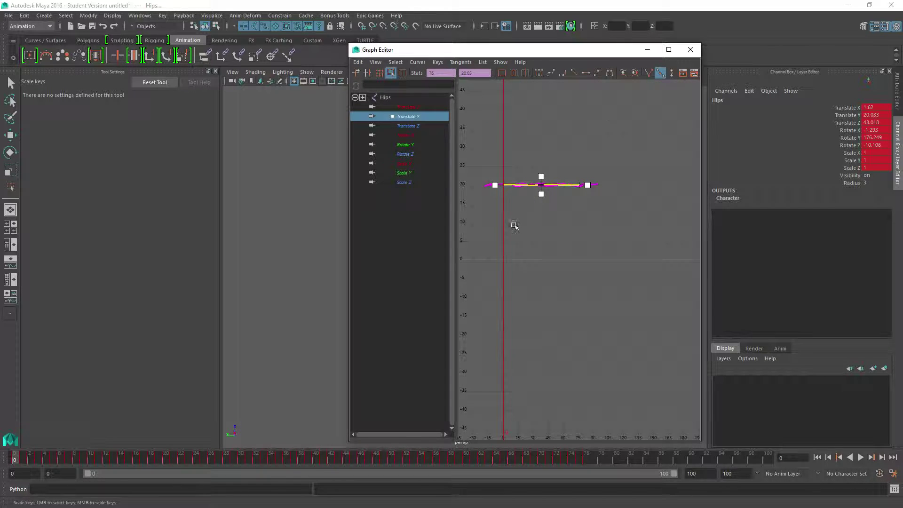
{"action": "left_click_drag", "start_coordinate": [555, 188], "coordinate": [555, 337]}
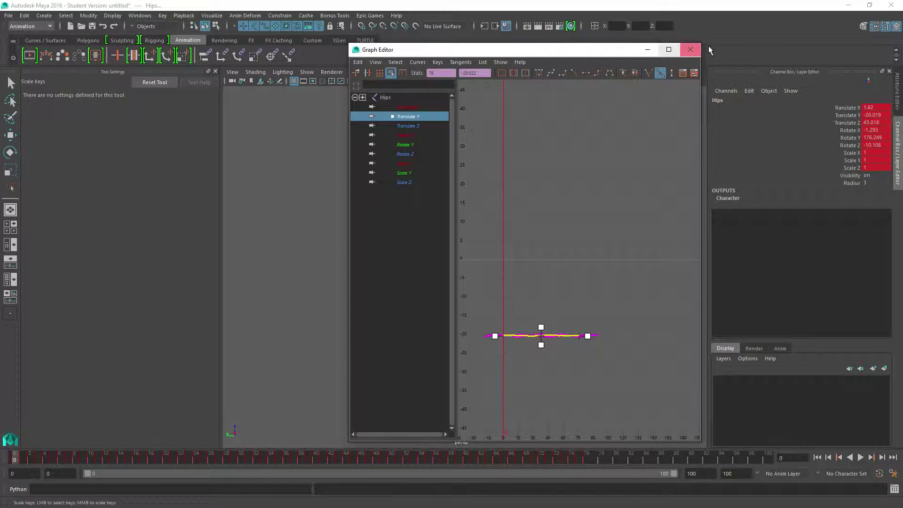
{"action": "left_click", "coordinate": [690, 49]}
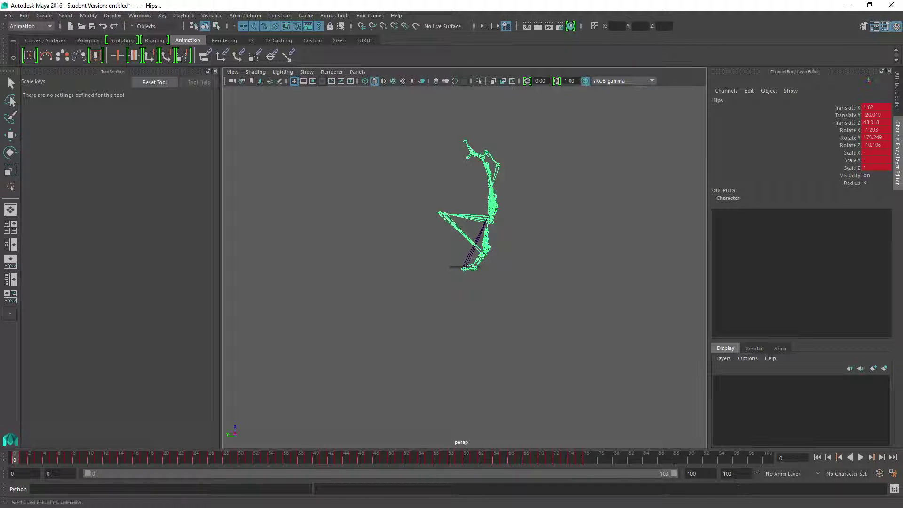
Step: Set the end time of the animation to frame 76
{"action": "double_click", "coordinate": [727, 474]}
{"action": "type", "text": "76"}
{"action": "key", "text": "Return"}
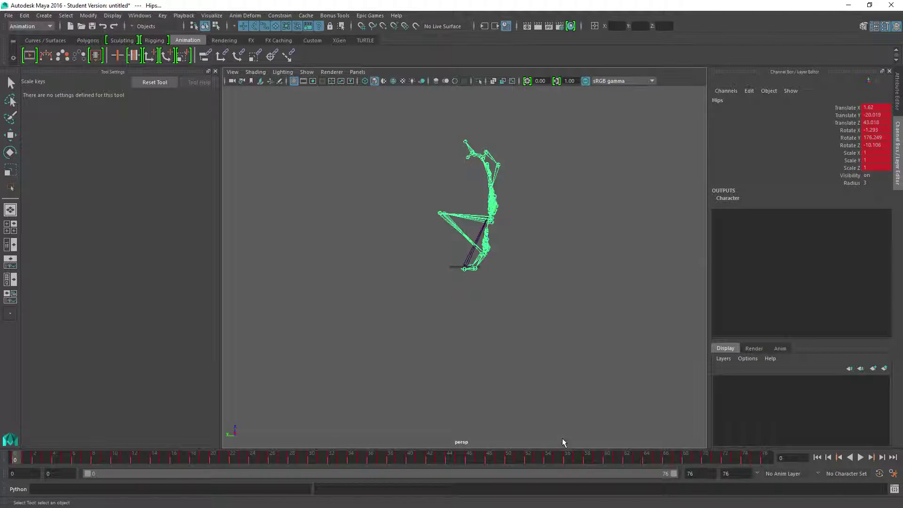
Step: Clear the Hips selection and select the skeleton's root joint
{"action": "left_click", "coordinate": [8, 16]}
{"action": "left_click", "coordinate": [364, 260]}
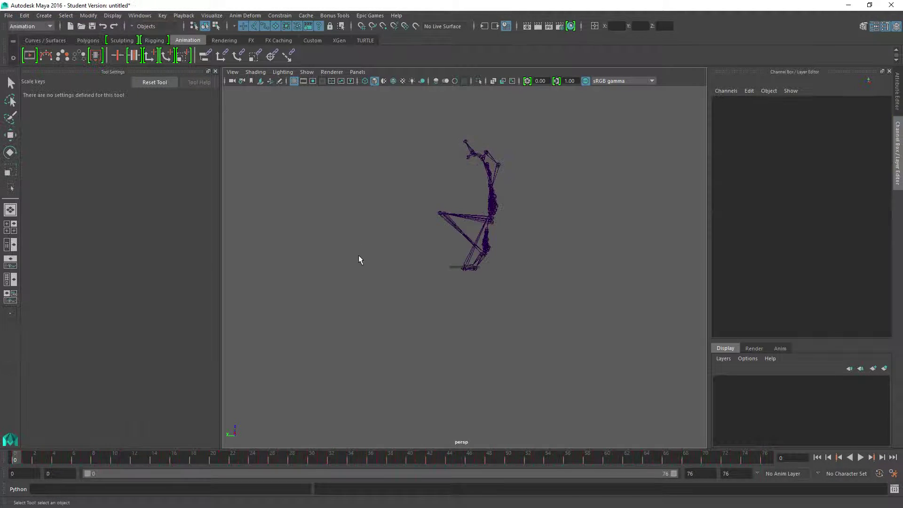
{"action": "left_click_drag", "start_coordinate": [367, 245], "coordinate": [452, 258], "text": "alt"}
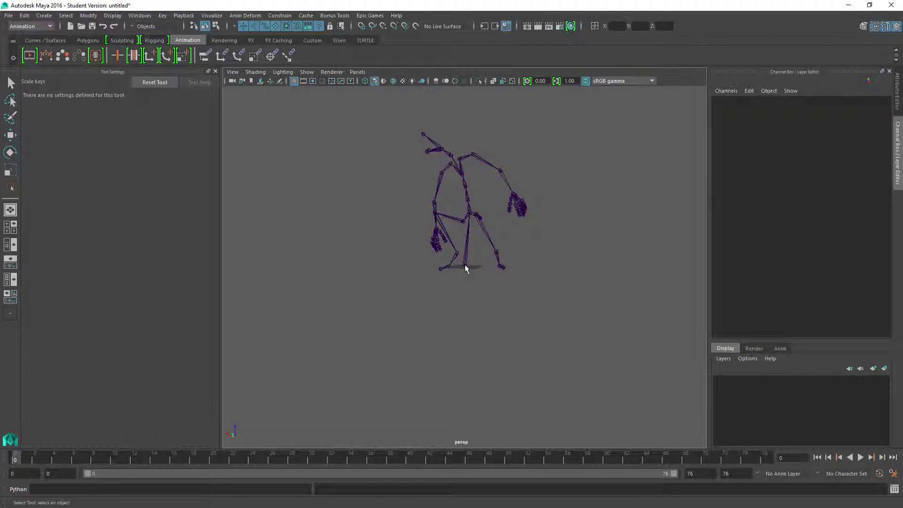
{"action": "left_click", "coordinate": [465, 269]}
{"action": "left_click", "coordinate": [9, 16]}
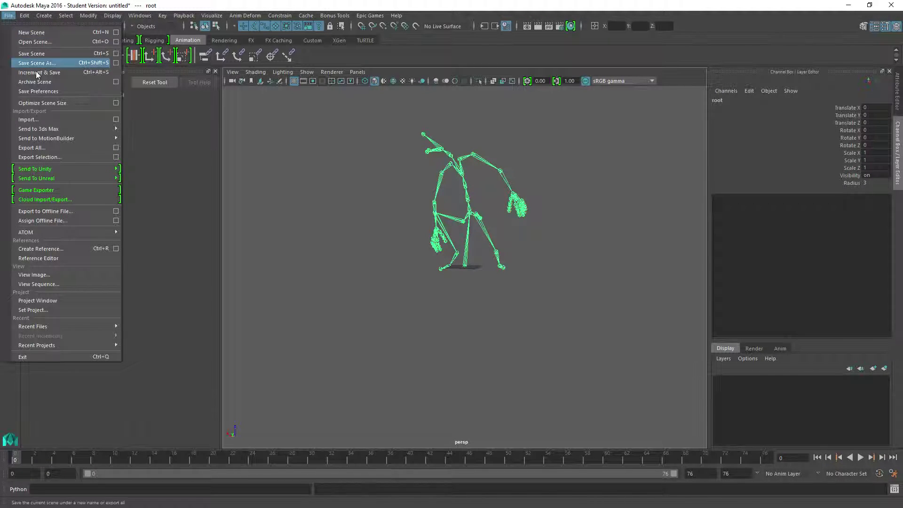
{"action": "left_click", "coordinate": [52, 148]}
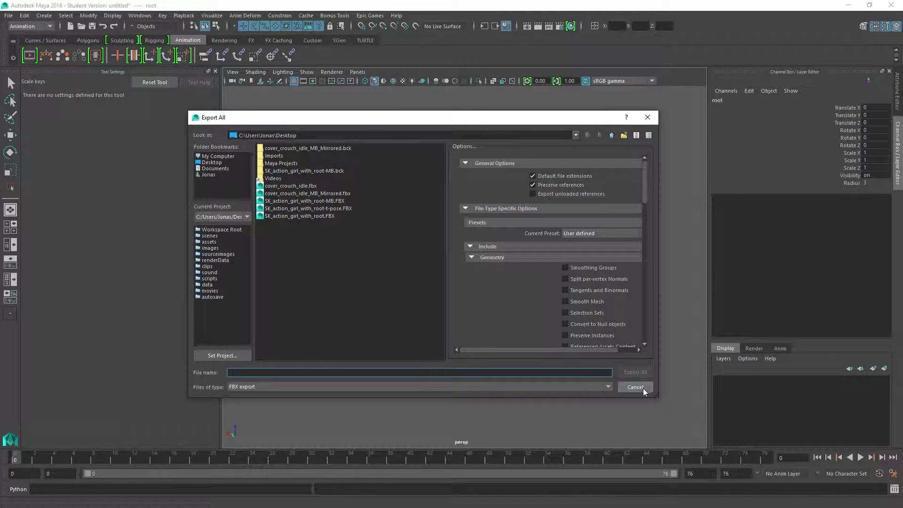
{"action": "left_click", "coordinate": [635, 387]}
Step: Export only the selected skeleton as an FBX file named cover_crouch_idle_Mirrored.fbx to the Desktop
{"action": "left_click", "coordinate": [8, 16]}
{"action": "left_click", "coordinate": [52, 155]}
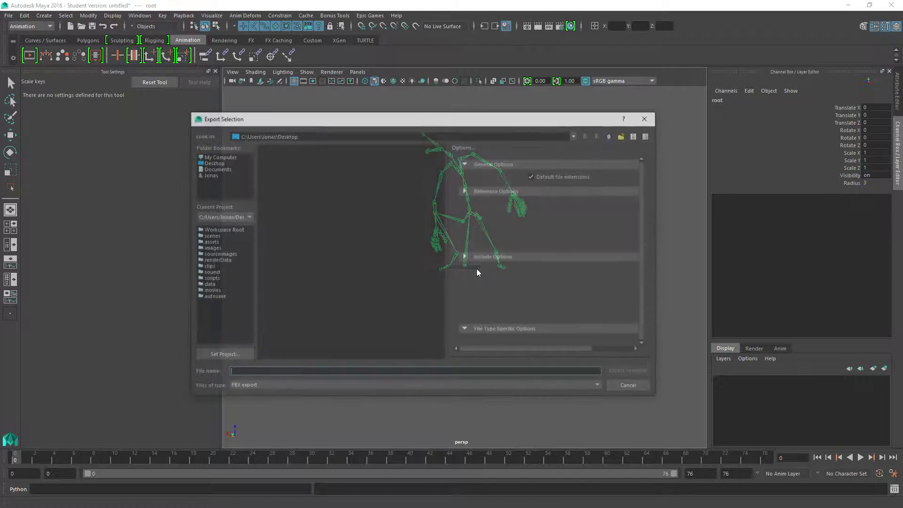
{"action": "left_click", "coordinate": [326, 193]}
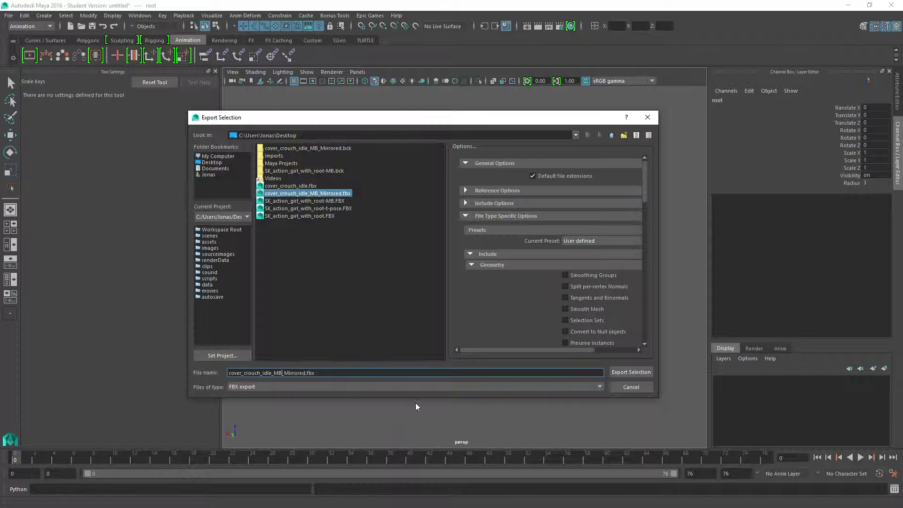
{"action": "key", "text": "Left"}
{"action": "key", "text": "Left"}
{"action": "key", "text": "Left"}
{"action": "key", "text": "Left"}
{"action": "key", "text": "Left"}
{"action": "key", "text": "Left"}
{"action": "key", "text": "Left"}
{"action": "key", "text": "Left"}
{"action": "key", "text": "Left"}
{"action": "key", "text": "Left"}
{"action": "key", "text": "Left"}
{"action": "key", "text": "Left"}
{"action": "key", "text": "BackSpace"}
{"action": "key", "text": "BackSpace"}
{"action": "key", "text": "BackSpace"}
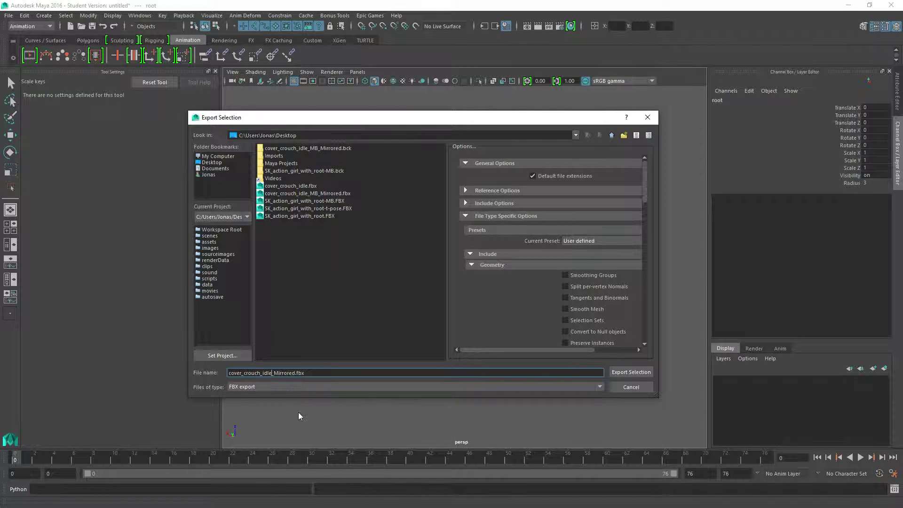
{"action": "key", "text": "Return"}
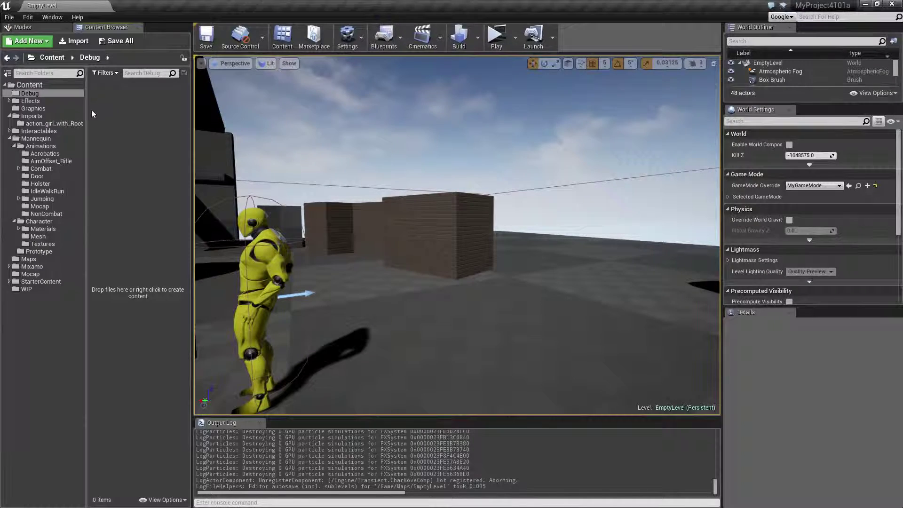
Step: Switch to Unreal Editor and import cover_crouch_idle_Mirrored.fbx into the action_girl_with_Root folder, using the action_girl_with_root skeleton
{"action": "left_click", "coordinate": [49, 124]}
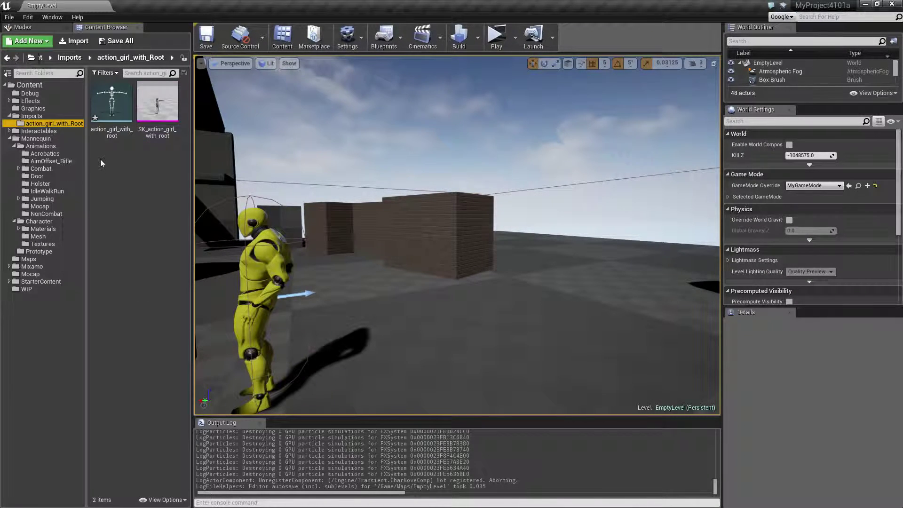
{"action": "left_click", "coordinate": [75, 41]}
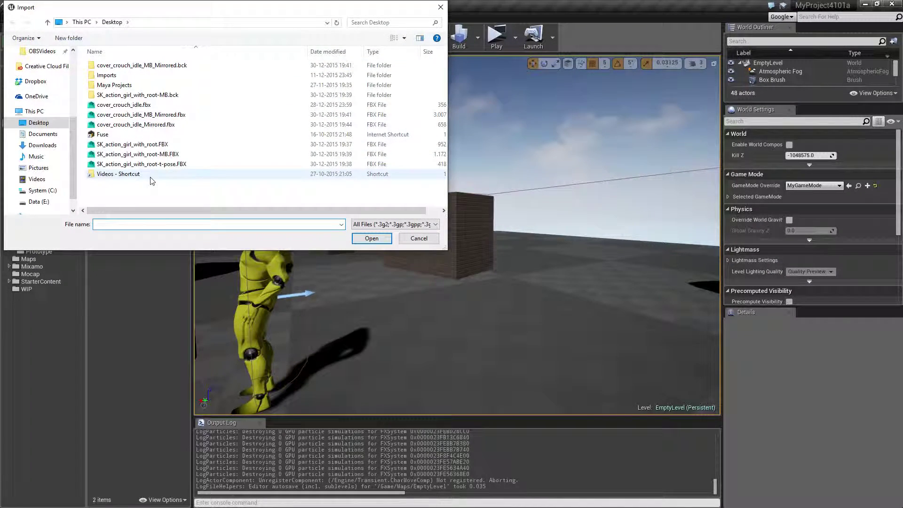
{"action": "double_click", "coordinate": [169, 125]}
{"action": "left_click", "coordinate": [428, 259]}
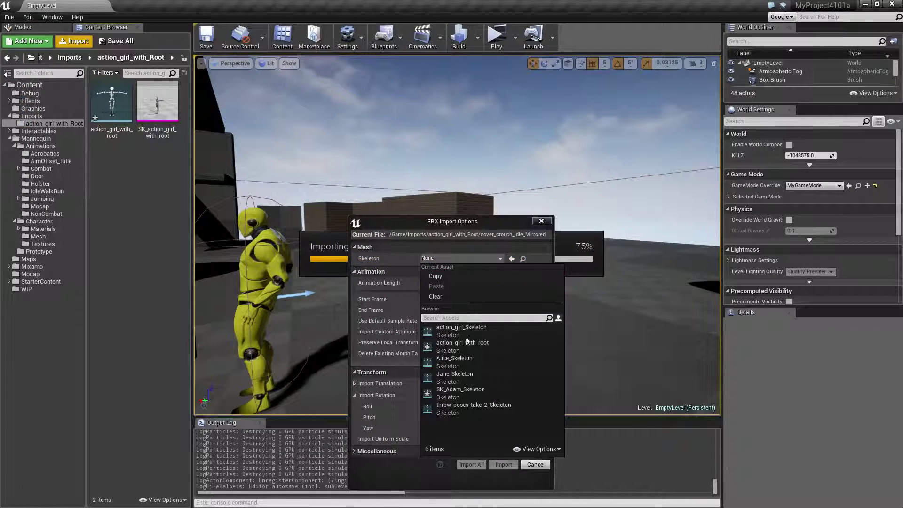
{"action": "left_click", "coordinate": [455, 342]}
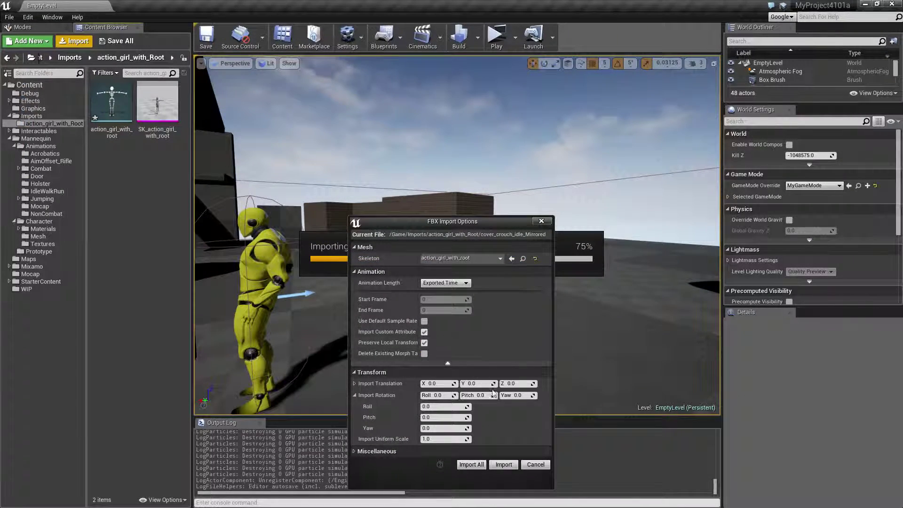
{"action": "left_click", "coordinate": [501, 465]}
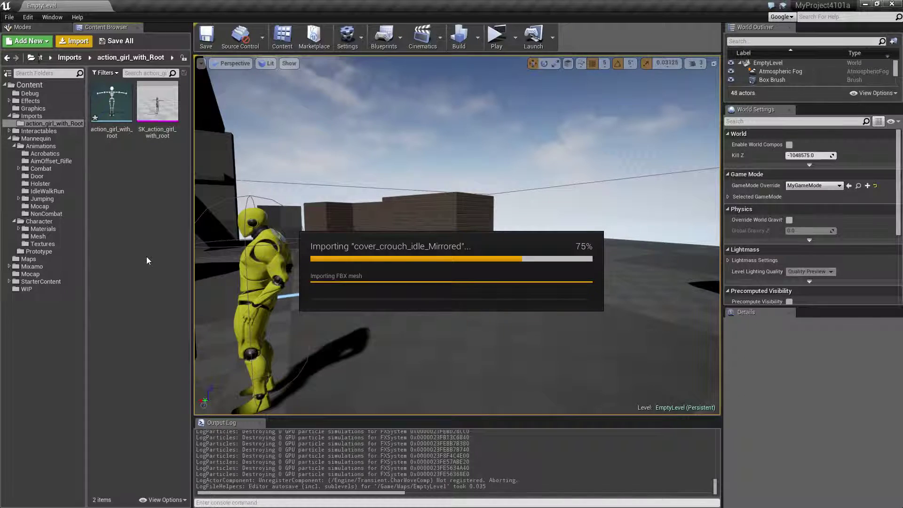
Step: Duplicate the imported cover_crouch_idle_Mirrored animation and retarget the copy to SK_Adam_Skeleton
{"action": "right_click", "coordinate": [163, 115]}
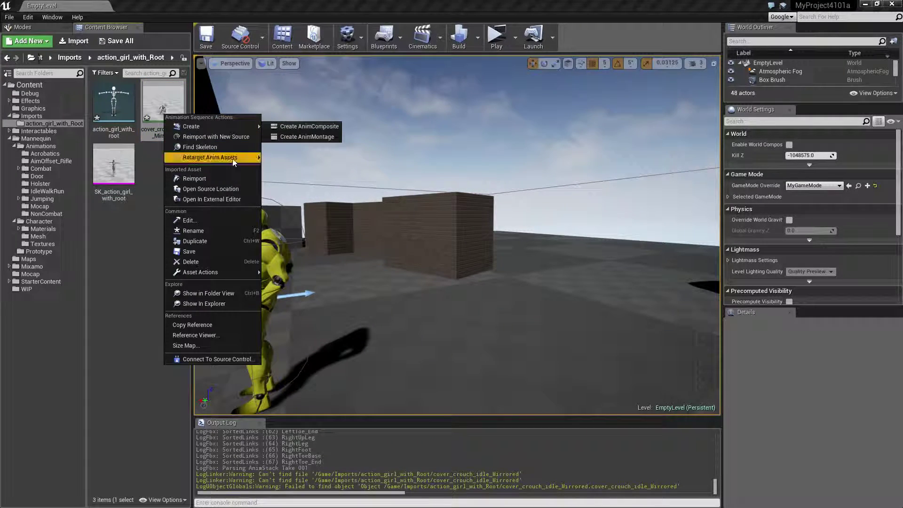
{"action": "mouse_move", "coordinate": [232, 159]}
{"action": "left_click", "coordinate": [306, 157]}
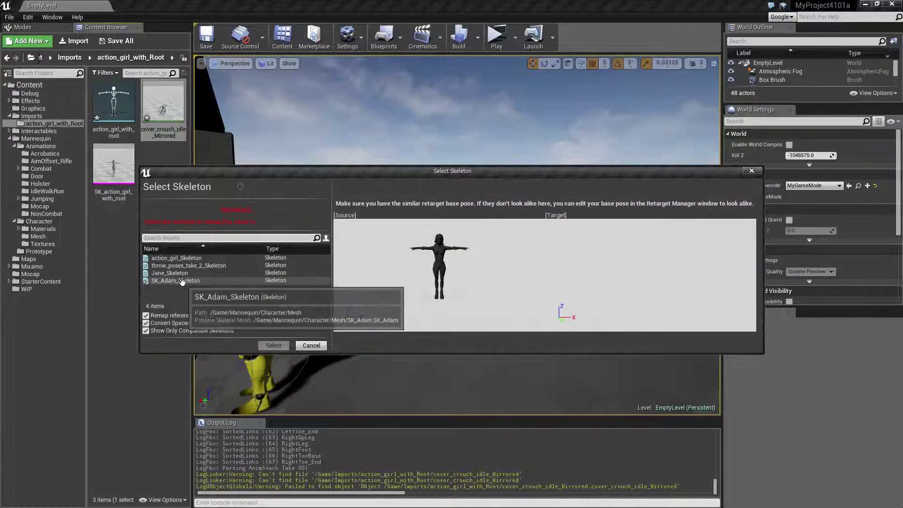
{"action": "left_click", "coordinate": [182, 281]}
{"action": "left_click", "coordinate": [273, 345]}
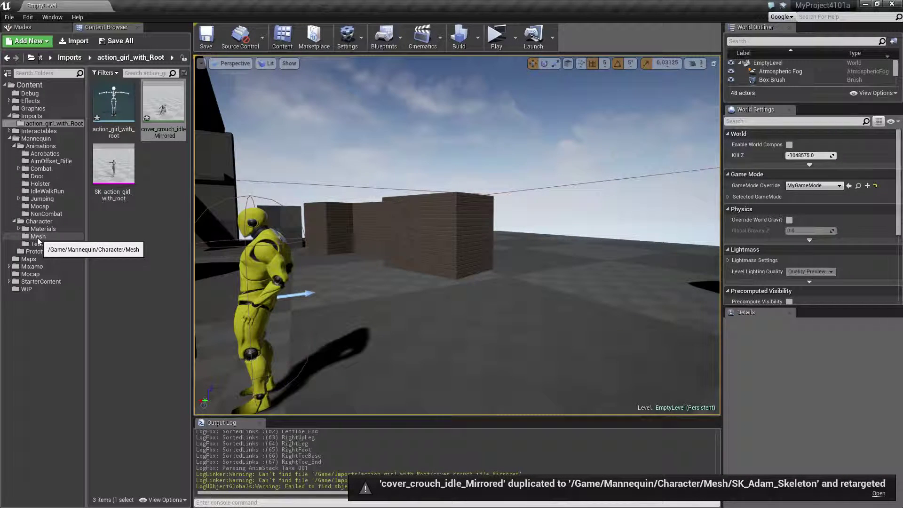
Step: In the Mannequin Character Mesh folder, rename the retargeted animation copy to cover_crouch_idle_Mirrored
{"action": "left_click", "coordinate": [38, 237]}
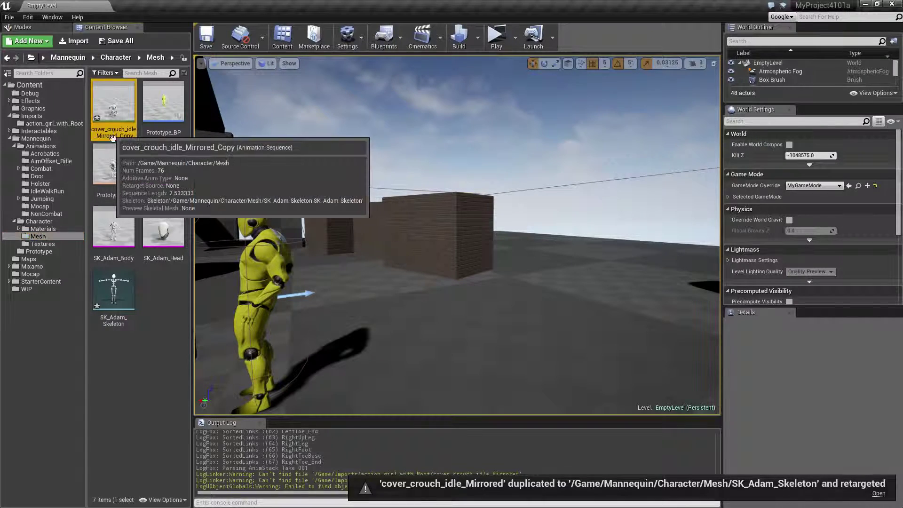
{"action": "key", "text": "F2"}
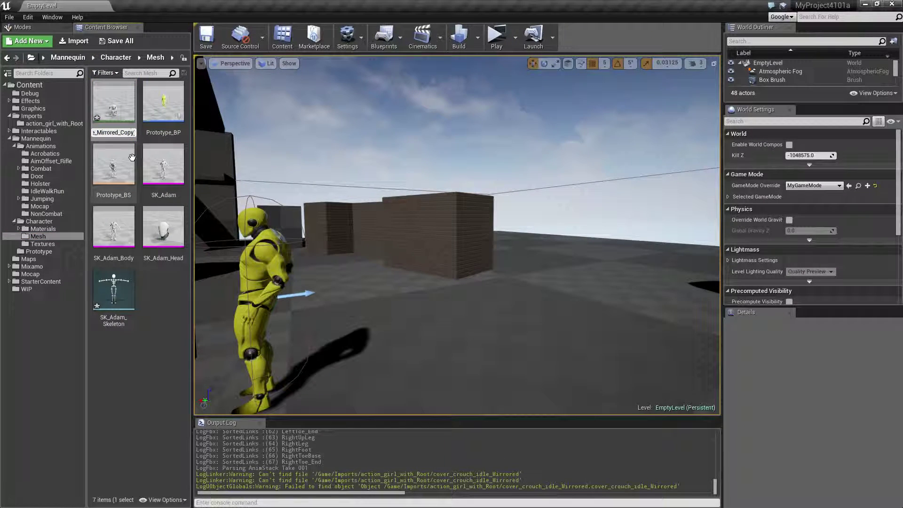
{"action": "key", "text": "BackSpace"}
{"action": "key", "text": "BackSpace"}
{"action": "key", "text": "BackSpace"}
{"action": "key", "text": "BackSpace"}
{"action": "key", "text": "BackSpace"}
{"action": "key", "text": "Return"}
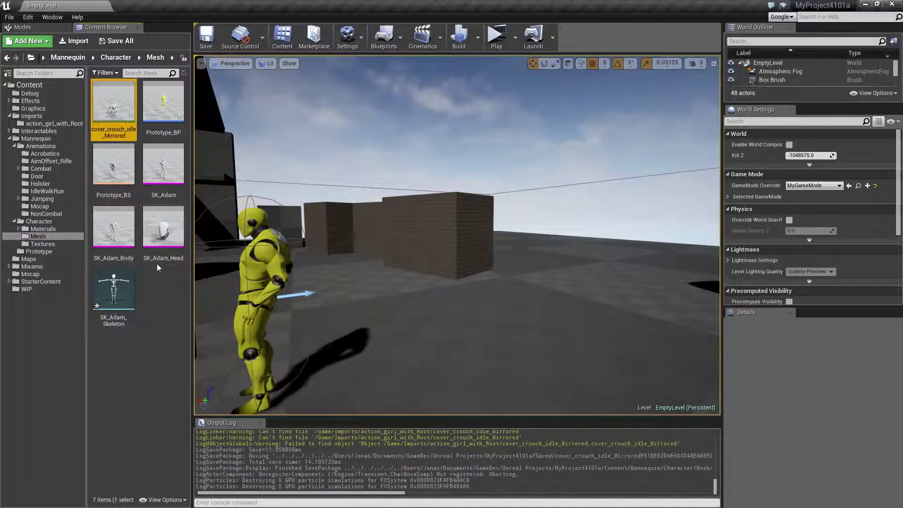
Step: Search the Mannequin Acrobatics animations for "cover" and open the CoverCrouchRight_BS blend space
{"action": "left_click", "coordinate": [44, 153]}
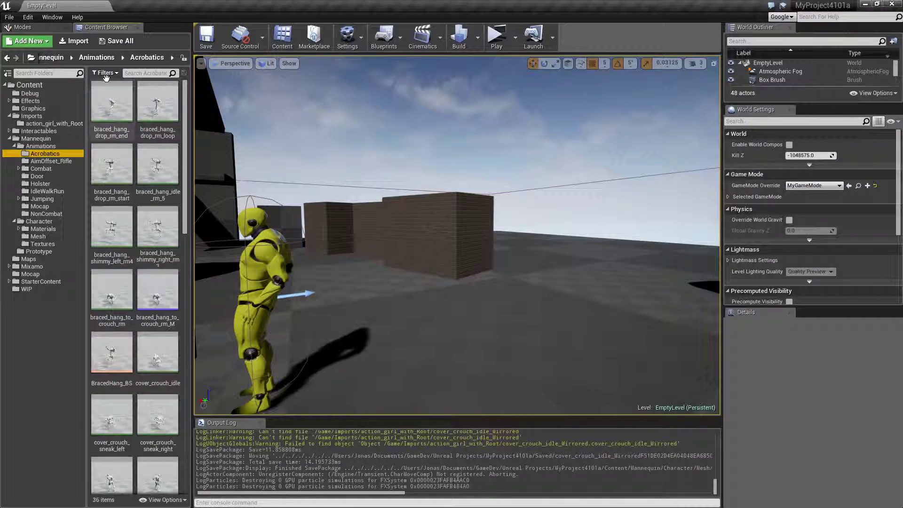
{"action": "left_click", "coordinate": [132, 73]}
{"action": "type", "text": "cover"}
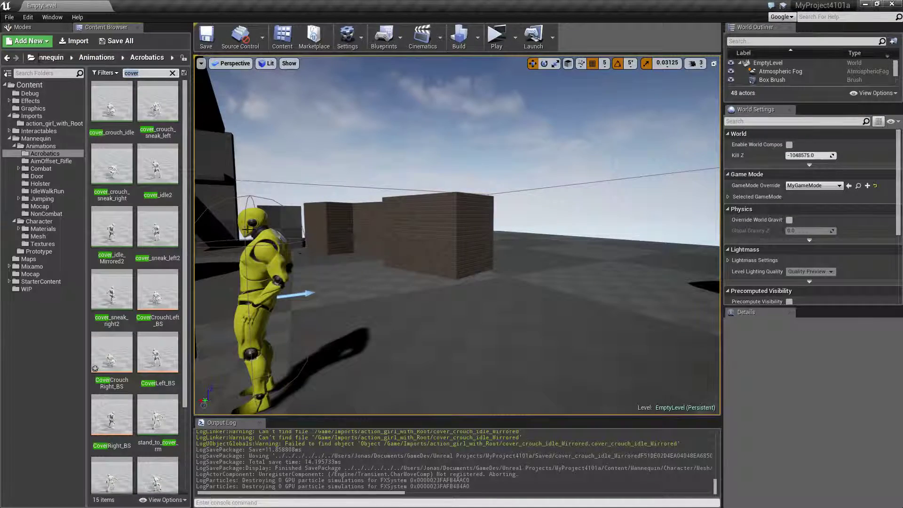
{"action": "double_click", "coordinate": [119, 360]}
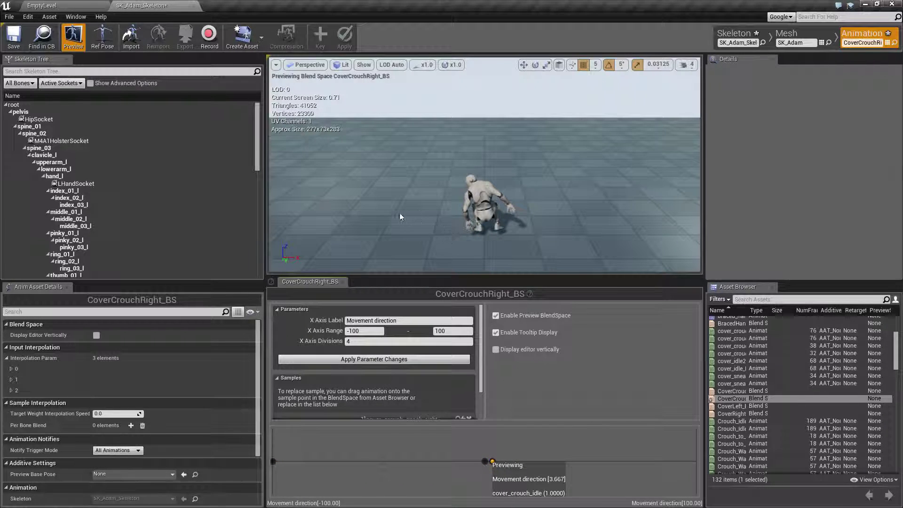
Step: Replace the middle sample of the CoverCrouchRight_BS blend space with the cover_crouch_idle_Mirrored animation
{"action": "left_click_drag", "start_coordinate": [392, 221], "coordinate": [658, 174], "text": "alt"}
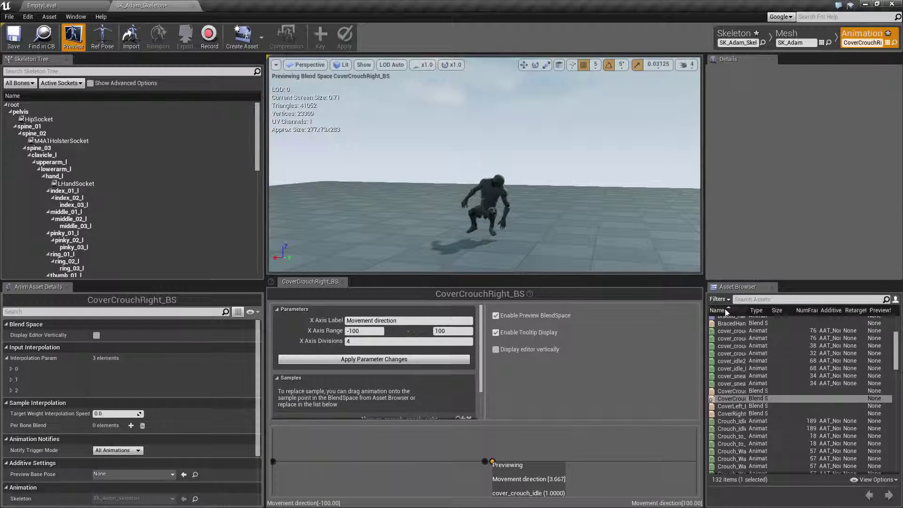
{"action": "left_click_drag", "start_coordinate": [747, 310], "coordinate": [809, 311]}
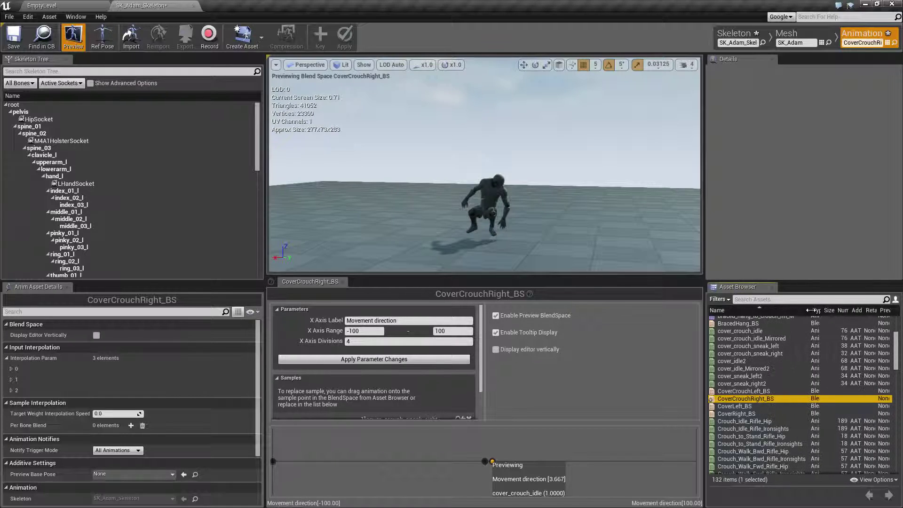
{"action": "left_click", "coordinate": [752, 340]}
{"action": "left_click_drag", "start_coordinate": [751, 340], "coordinate": [507, 461]}
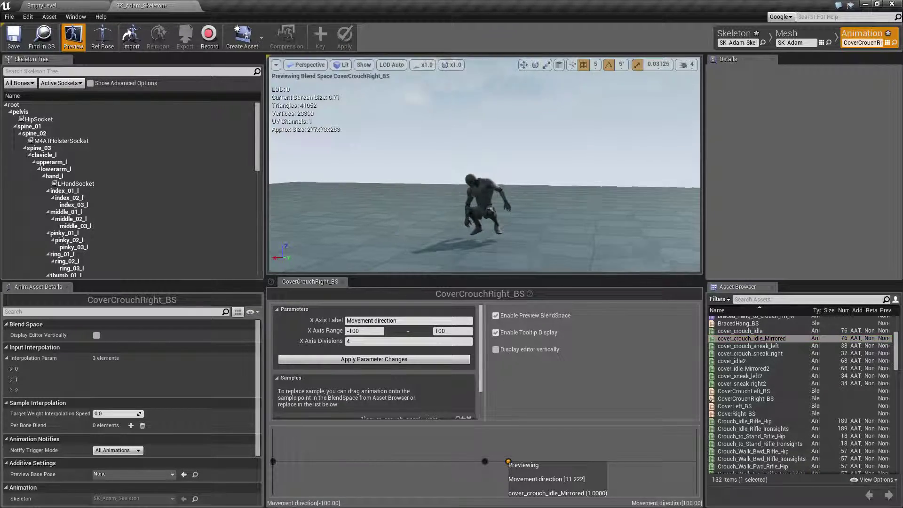
Step: Return to EmptyLevel, play it, and bring the character into crouched cover against the low wall
{"action": "left_click", "coordinate": [73, 6]}
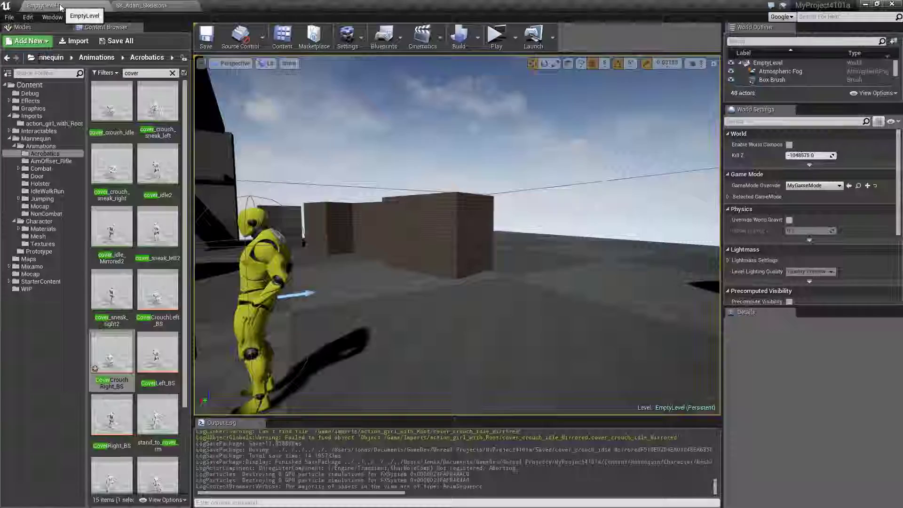
{"action": "left_click", "coordinate": [497, 38]}
{"action": "key", "text": "w"}
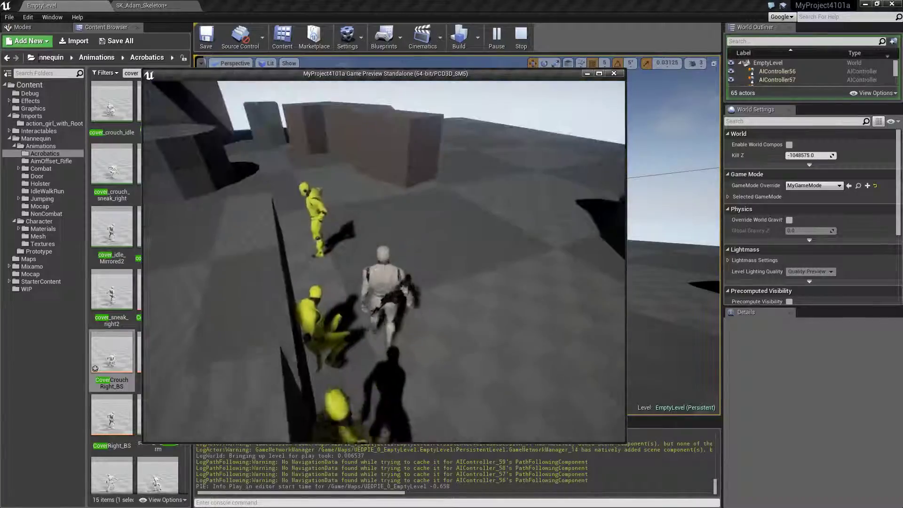
{"action": "key", "text": "w"}
{"action": "key", "text": "c"}
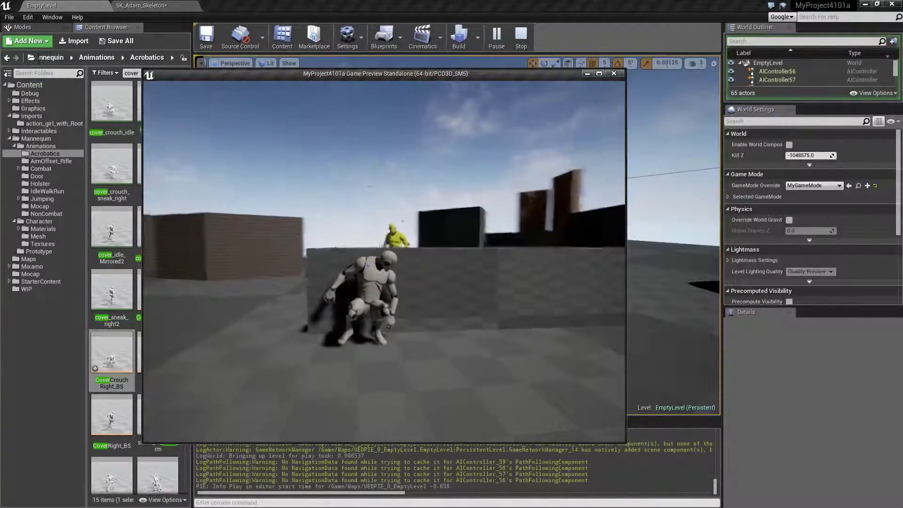
Step: Sneak the character back and forth along the low wall to check the crouched cover idle in both directions
{"action": "key", "text": "d"}
{"action": "key", "text": "a"}
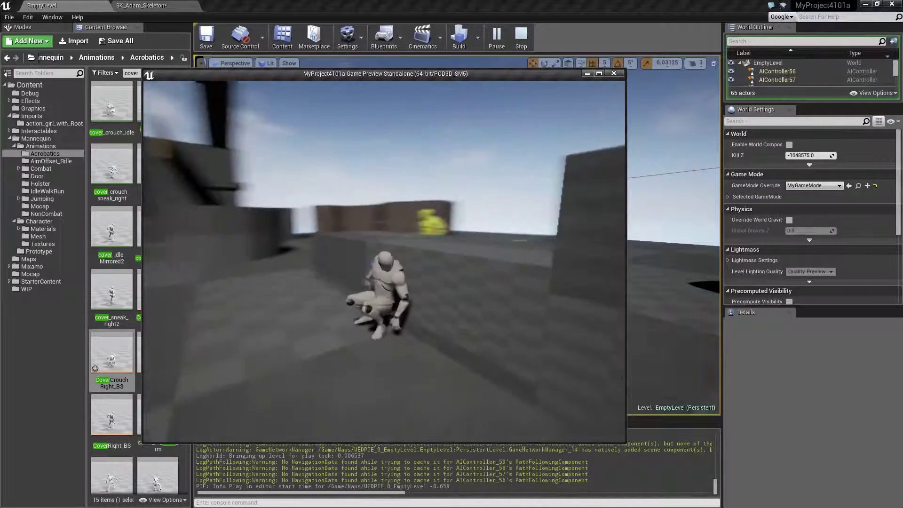
{"action": "key", "text": "a"}
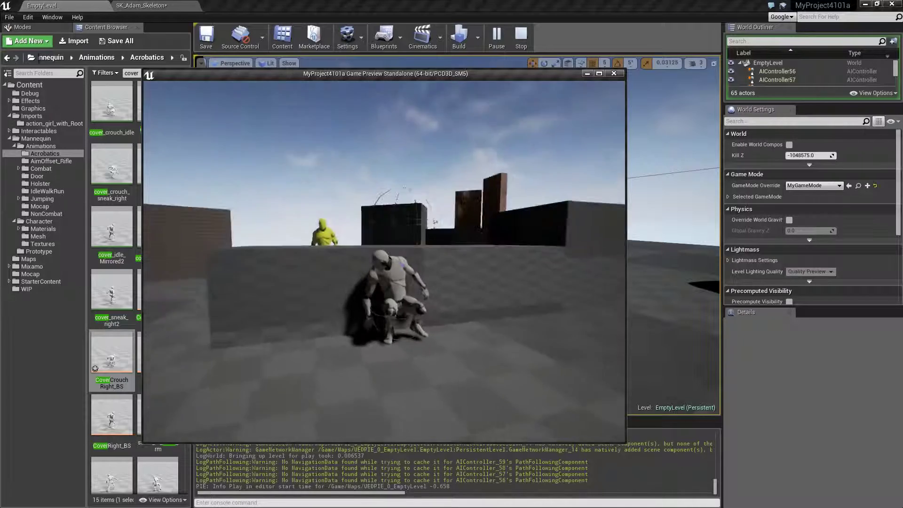
{"action": "key", "text": "a"}
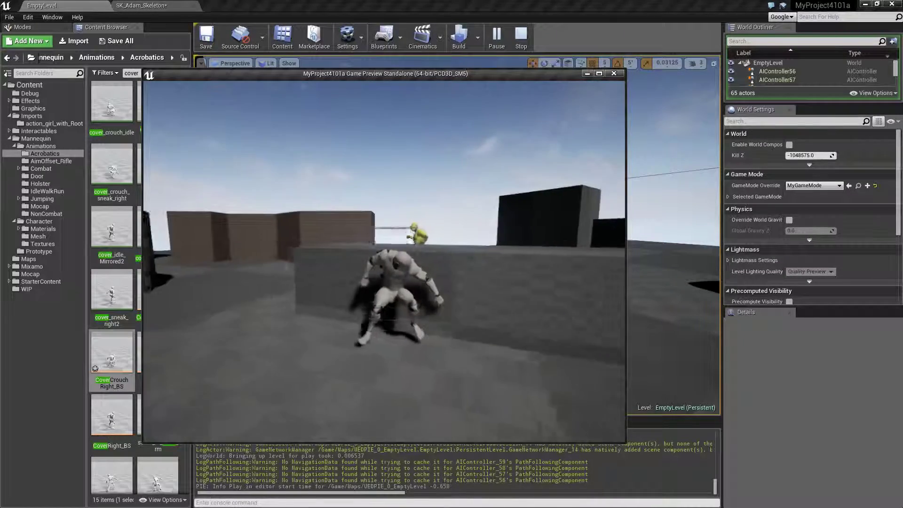
{"action": "key", "text": "d"}
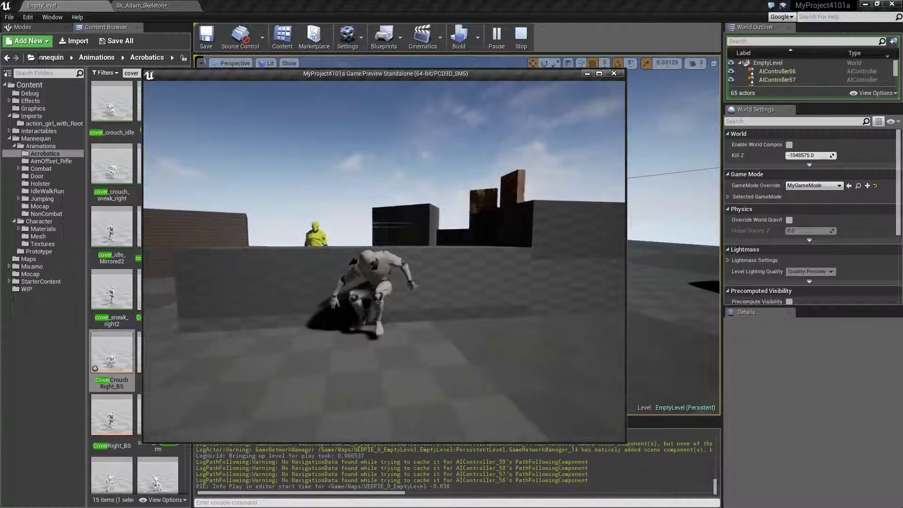
{"action": "key", "text": "a"}
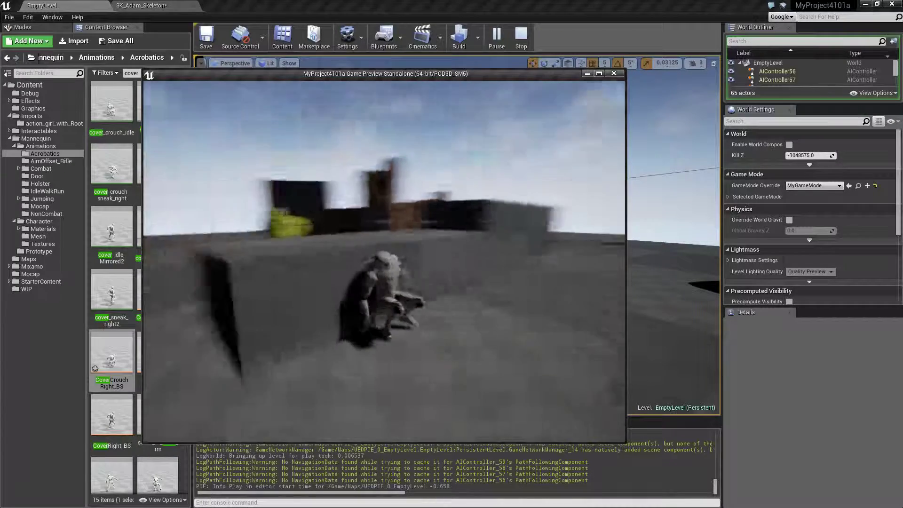
{"action": "key", "text": "d"}
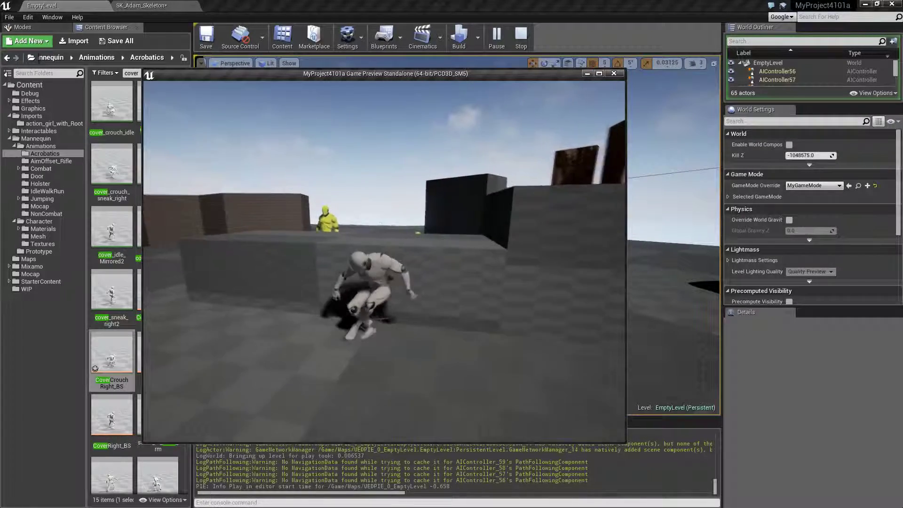
{"action": "key", "text": "a"}
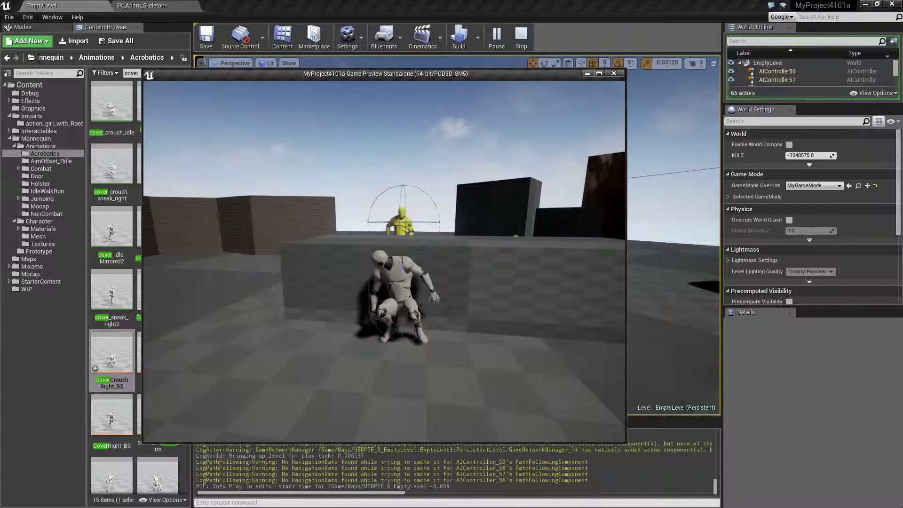